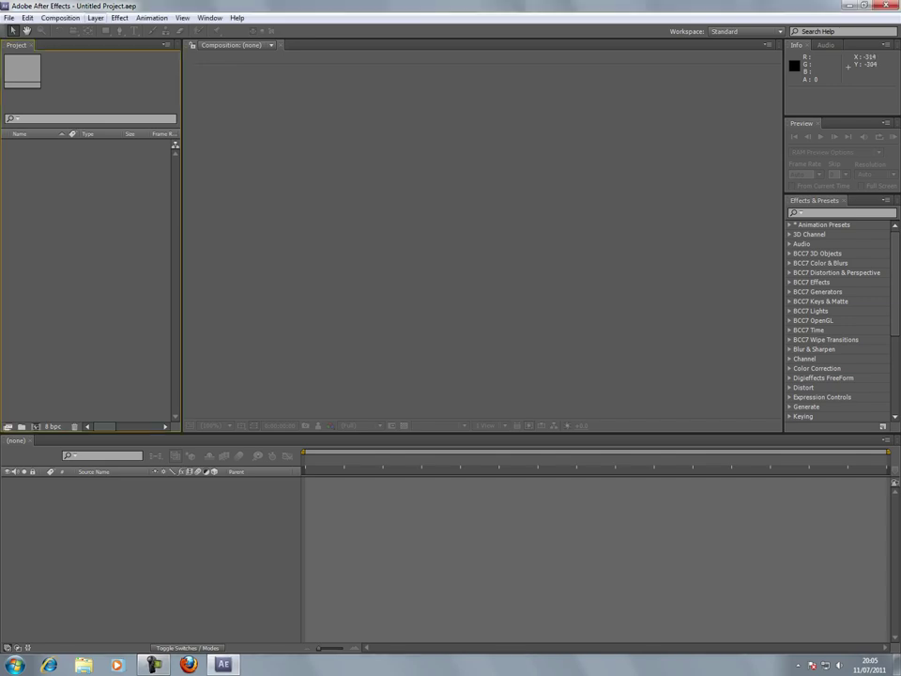
Step: Create a new composition from the HDV/HDTV 720 29.97 preset with the frame rate changed to 30 fps
click(60, 18)
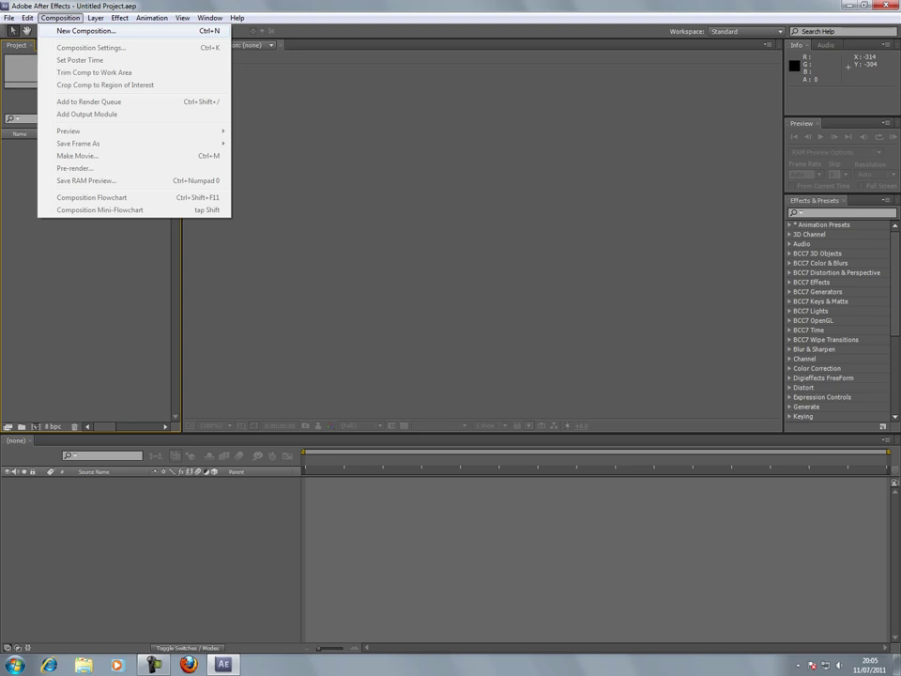
key(Return)
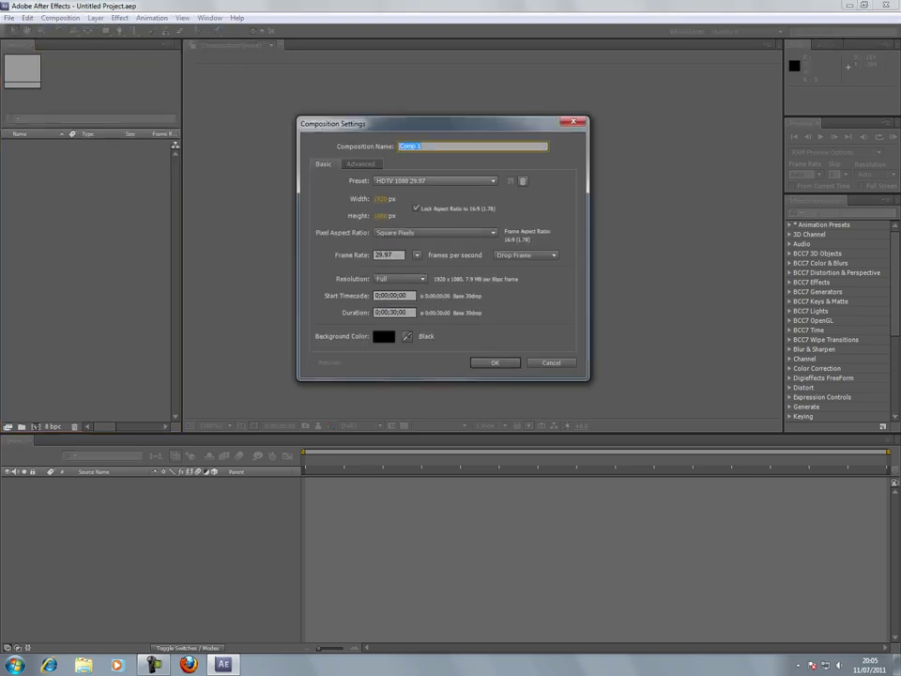
click(416, 255)
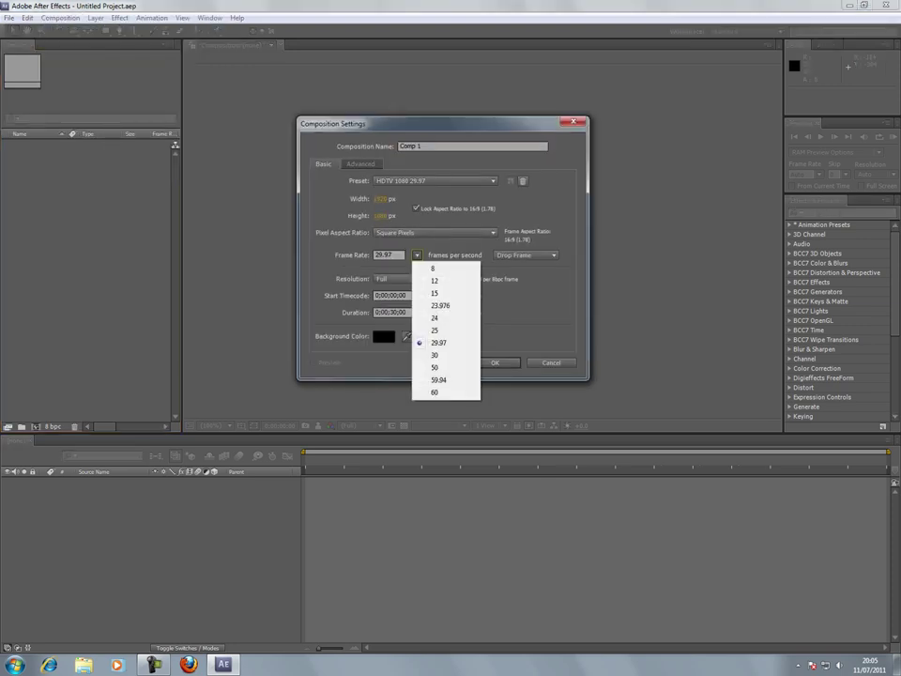
click(433, 356)
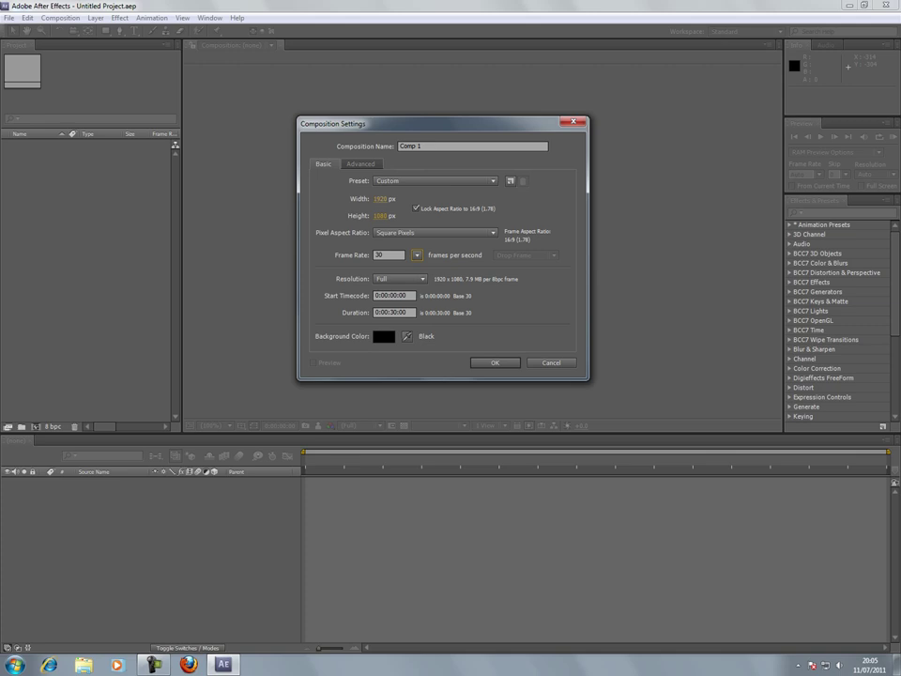
click(435, 181)
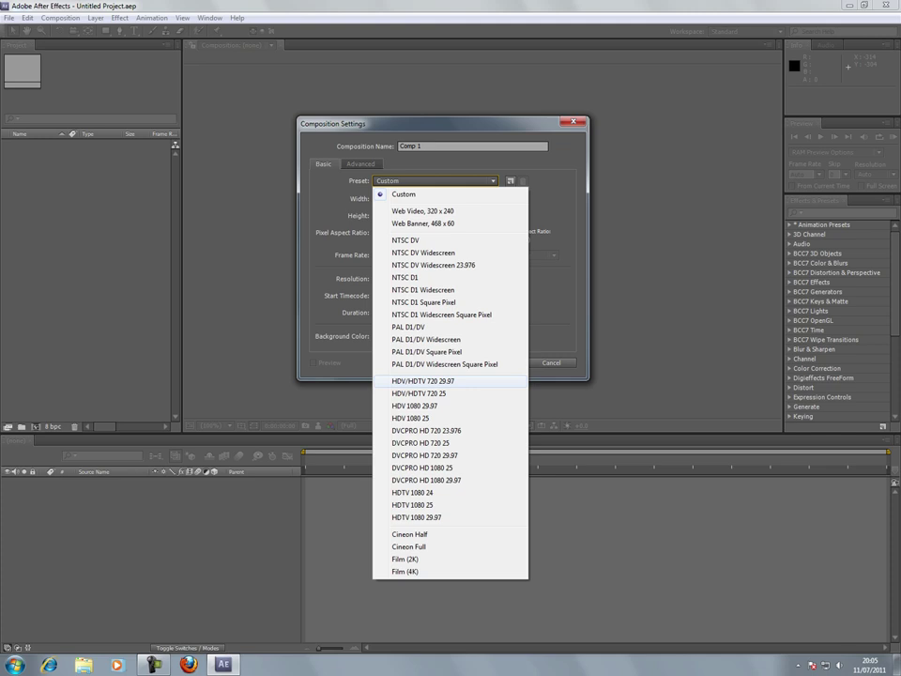
click(422, 381)
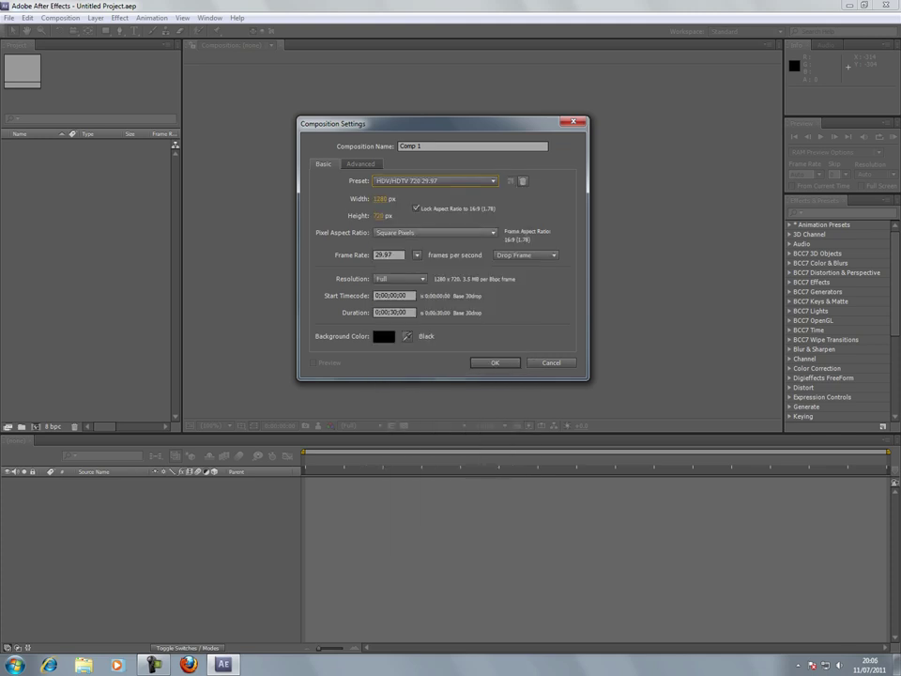
click(417, 255)
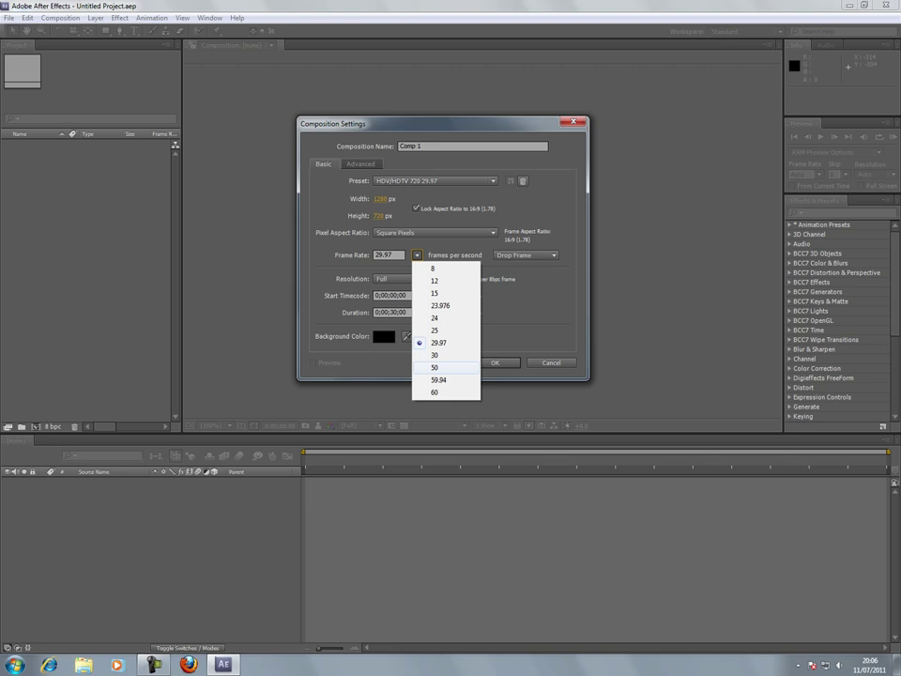
click(436, 369)
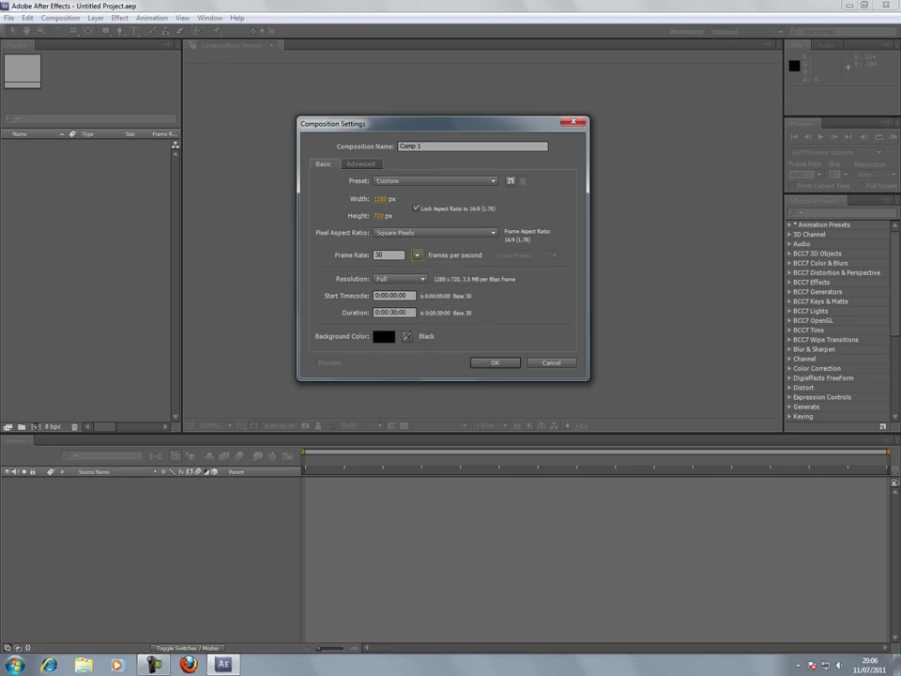
click(361, 165)
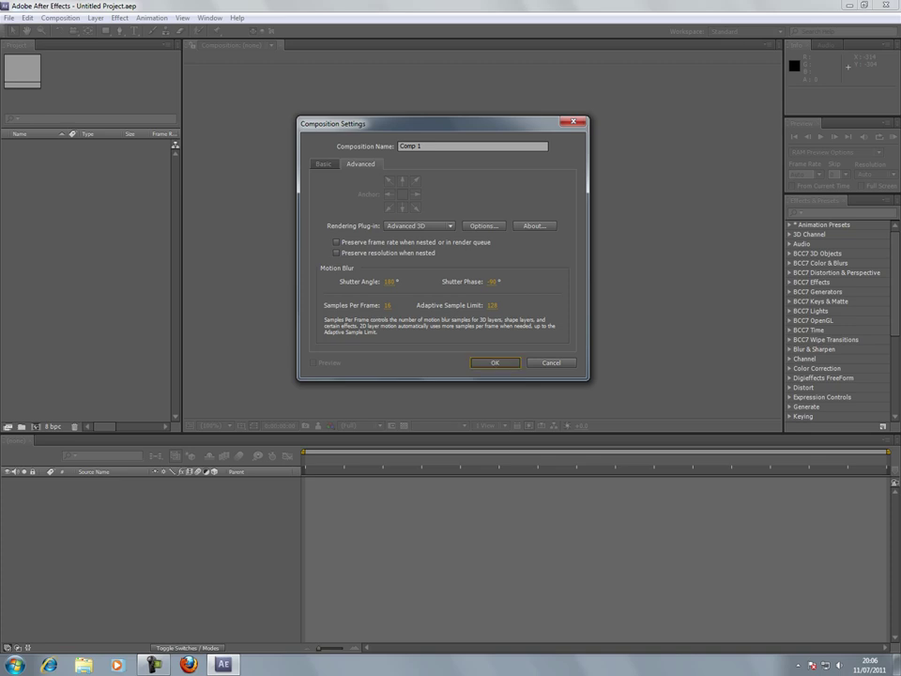
key(Return)
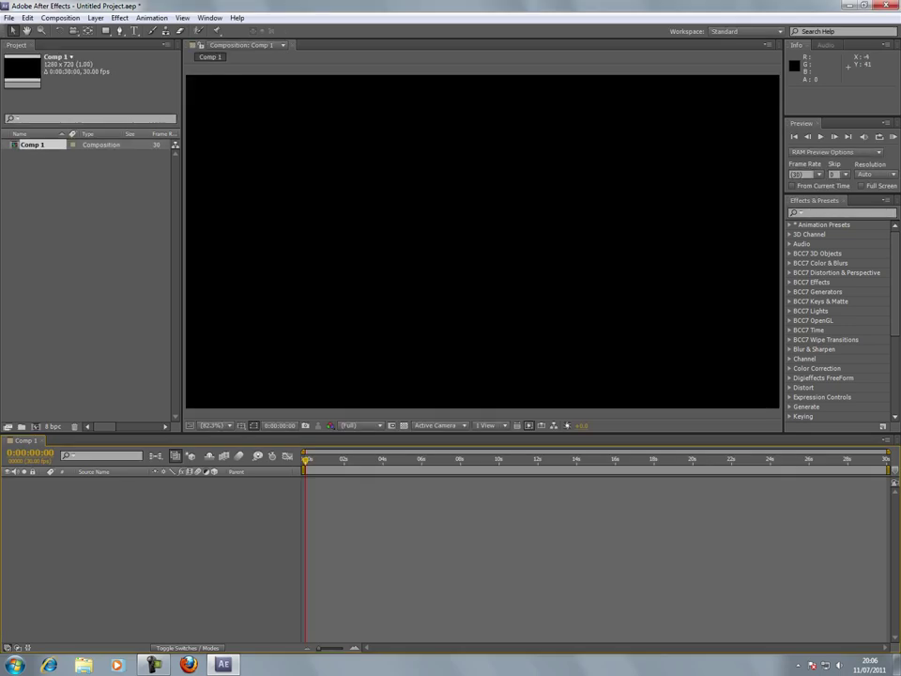
Step: Change the composition's background color to deep red, 8C0000
click(106, 29)
click(60, 18)
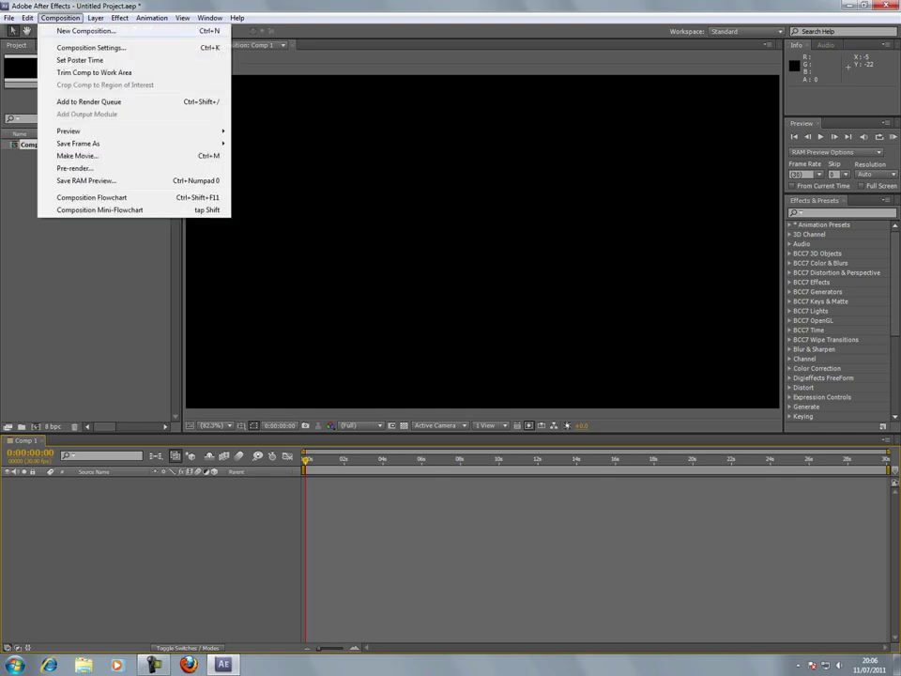
click(91, 47)
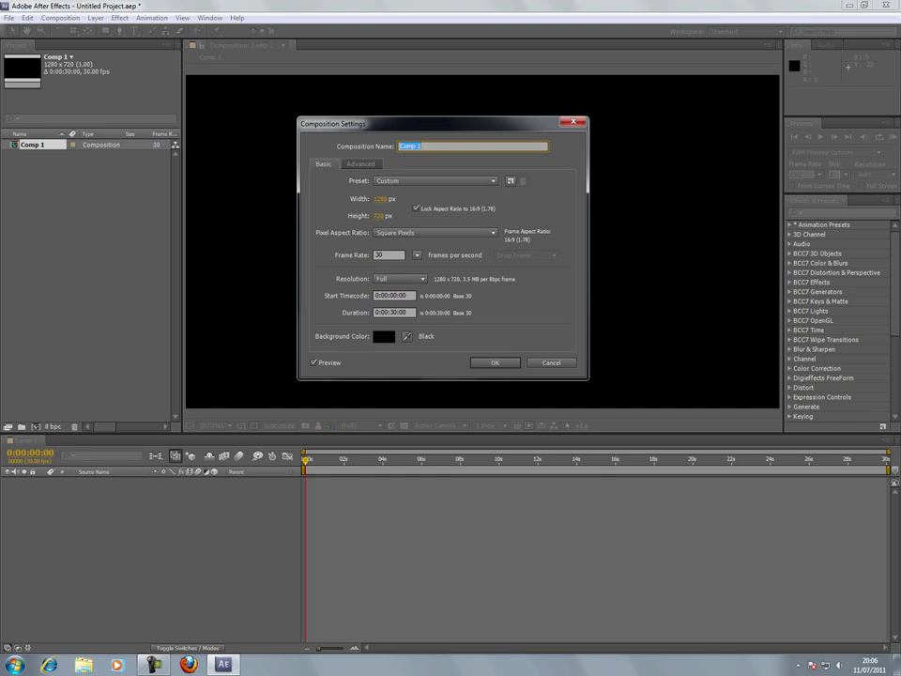
click(384, 336)
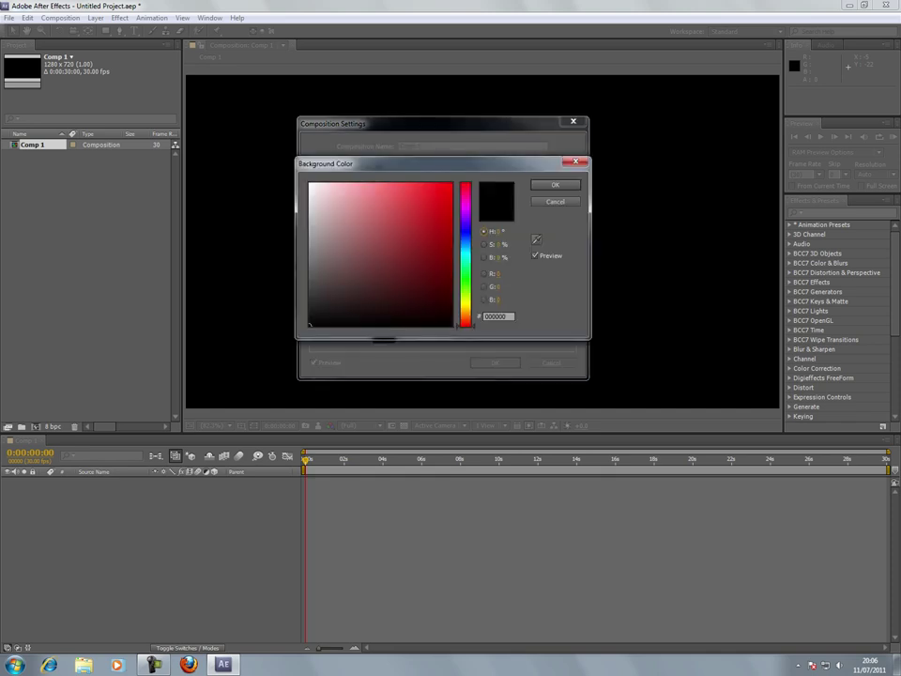
click(451, 246)
drag(451, 246, 452, 248)
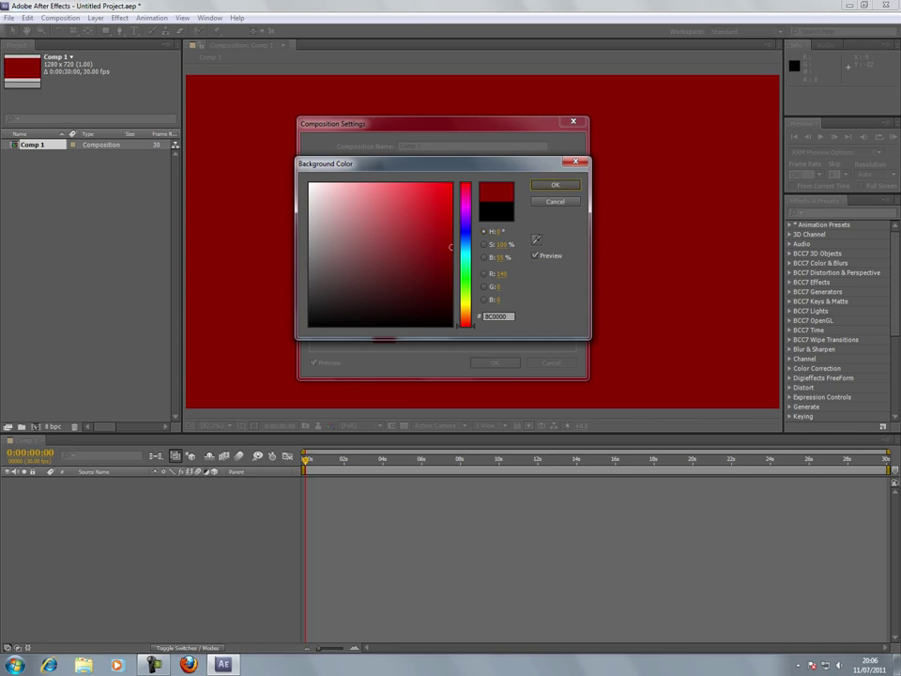
key(Return)
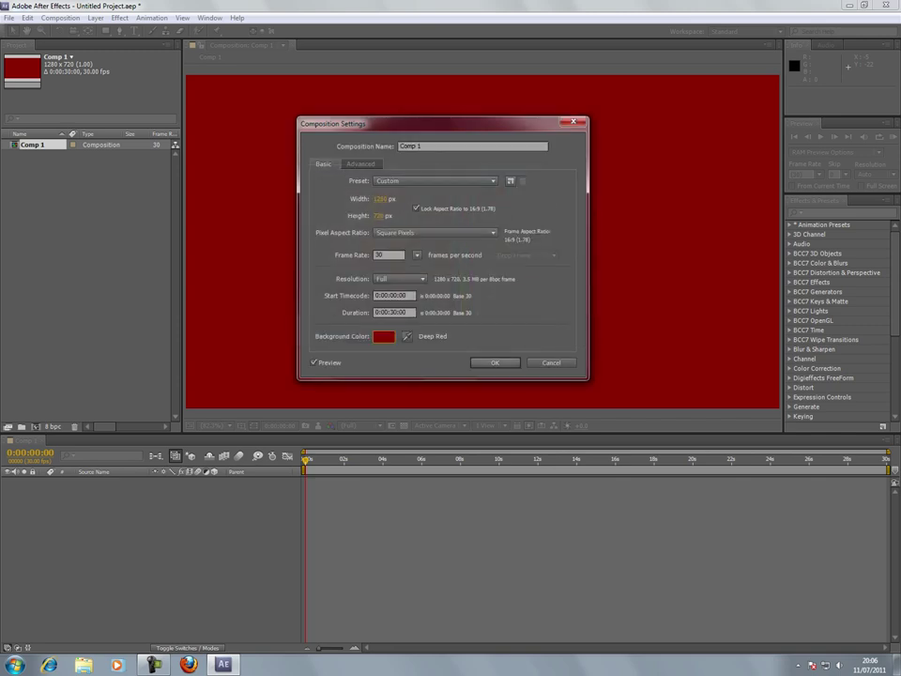
key(Return)
Step: Draw a red circle about 100 px wide in the composition's upper-left corner with the Ellipse tool, then deselect it
click(60, 18)
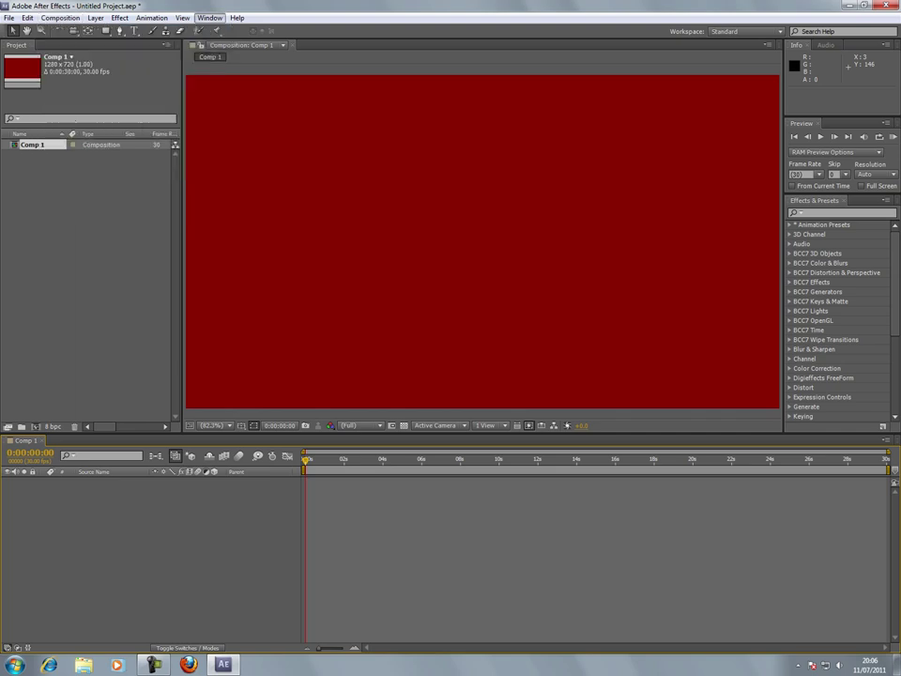
click(210, 18)
key(q)
click(106, 31)
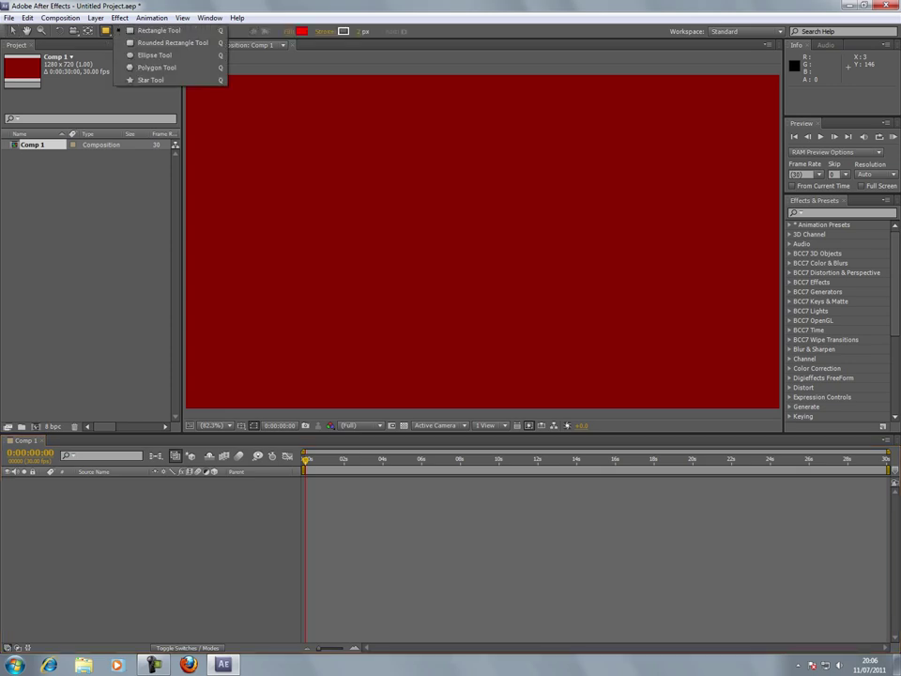
click(150, 54)
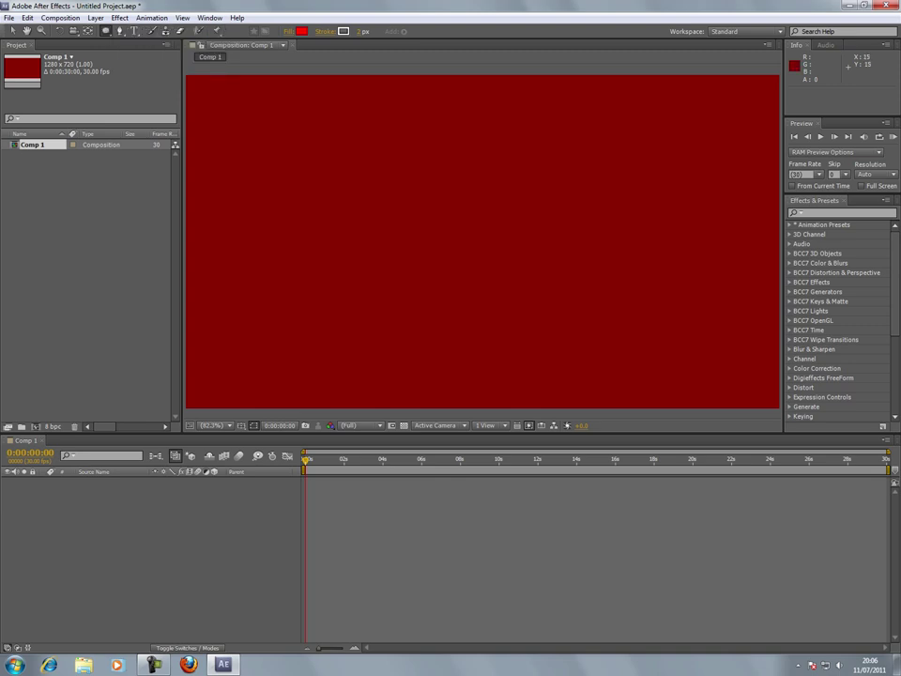
drag(192, 82, 241, 130)
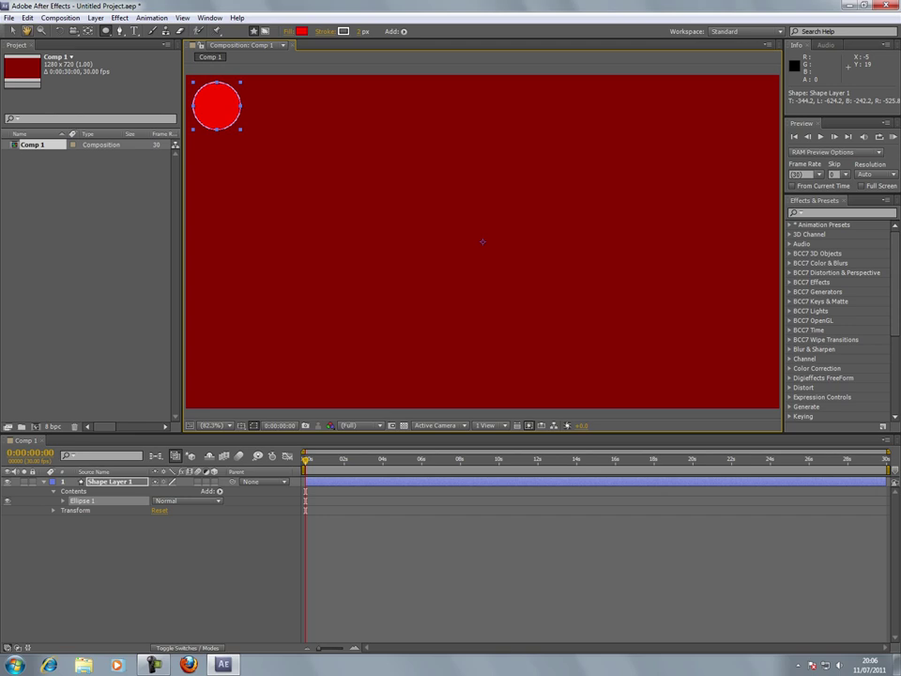
click(13, 31)
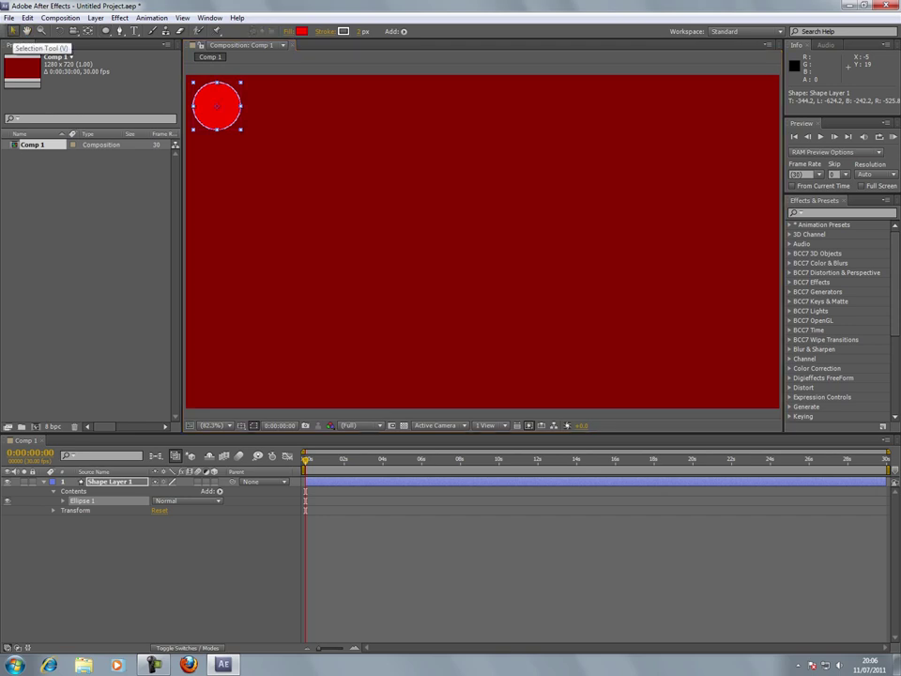
click(264, 113)
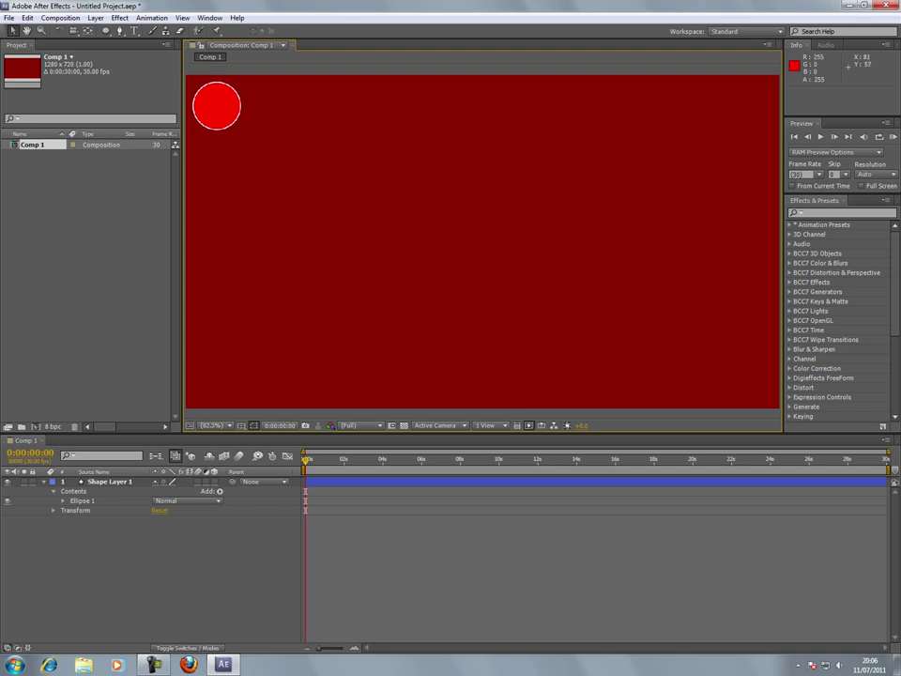
Step: Move the circle layer's anchor point from the composition's middle to the center of the circle
click(225, 118)
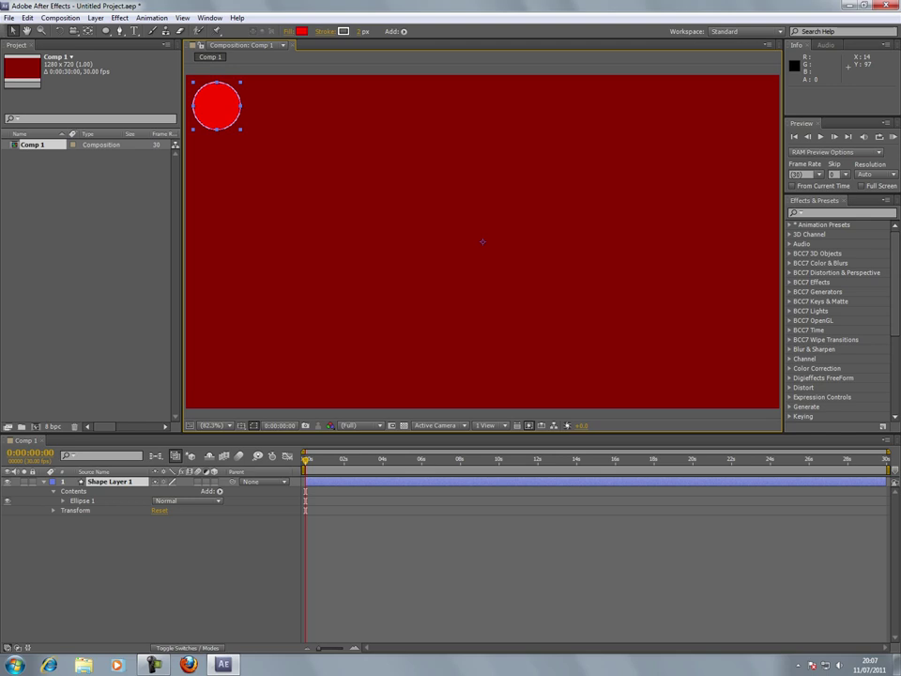
click(87, 31)
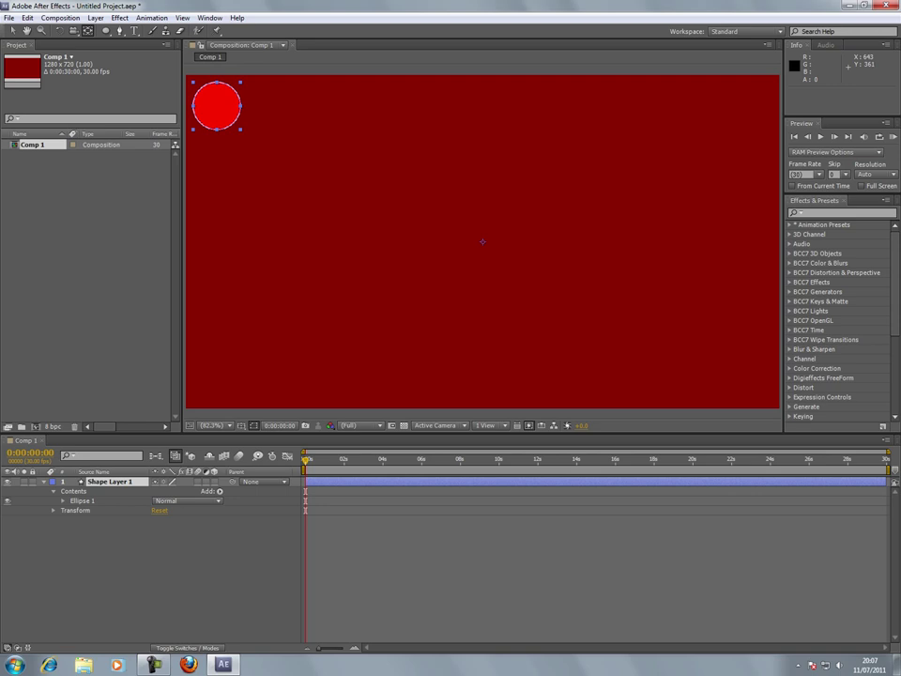
drag(483, 241, 217, 105)
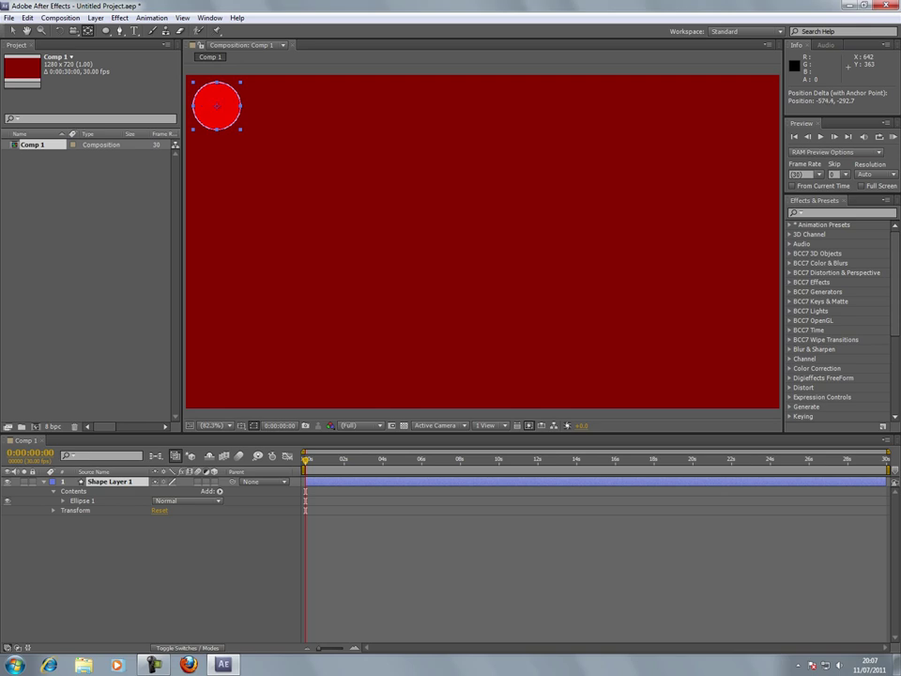
key(Return)
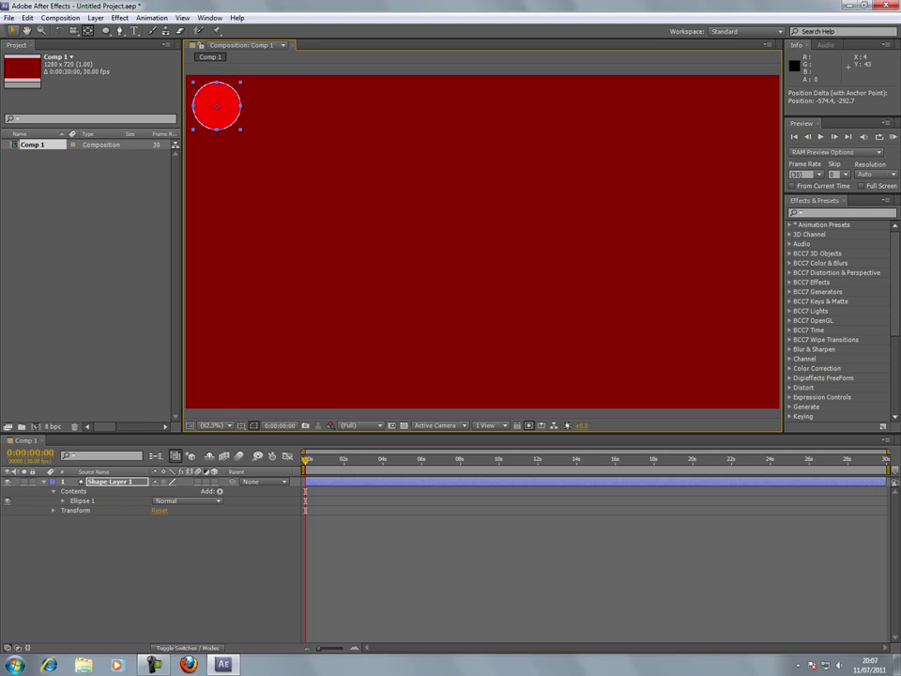
click(12, 31)
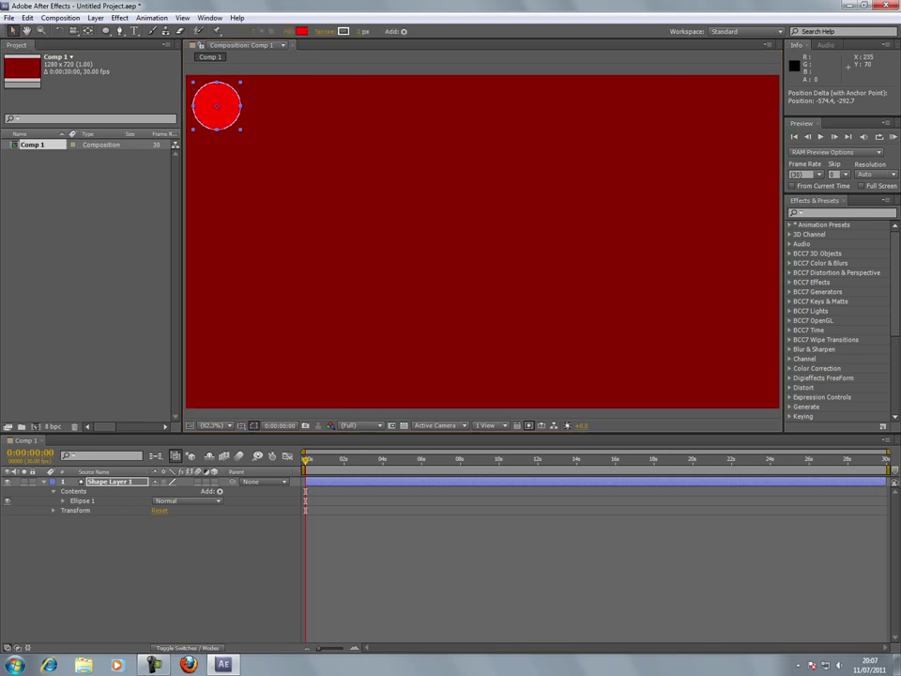
click(286, 110)
Step: Remove the circle's outline by setting its stroke to None
click(217, 106)
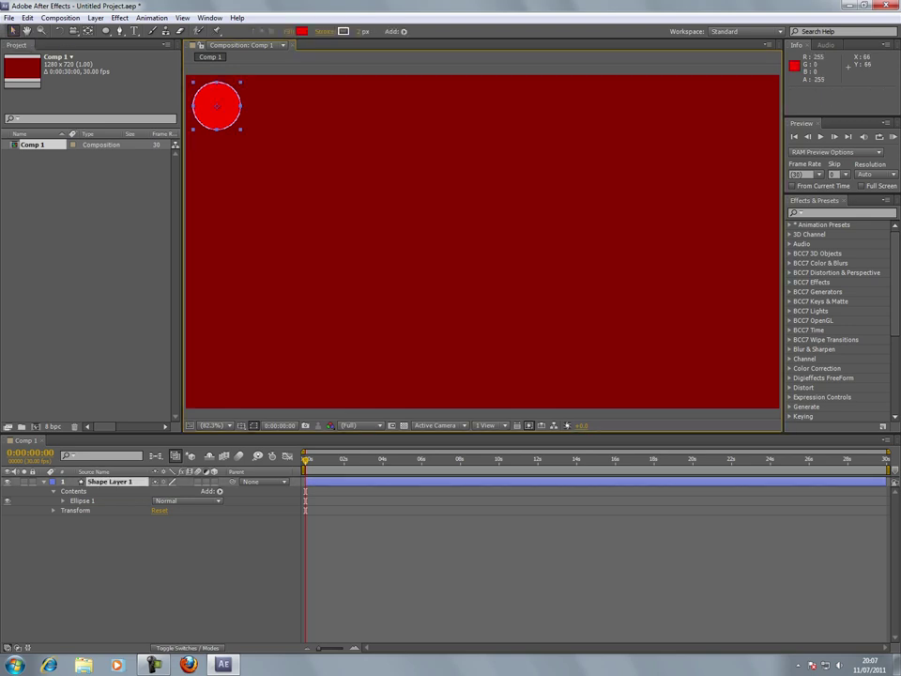
click(324, 31)
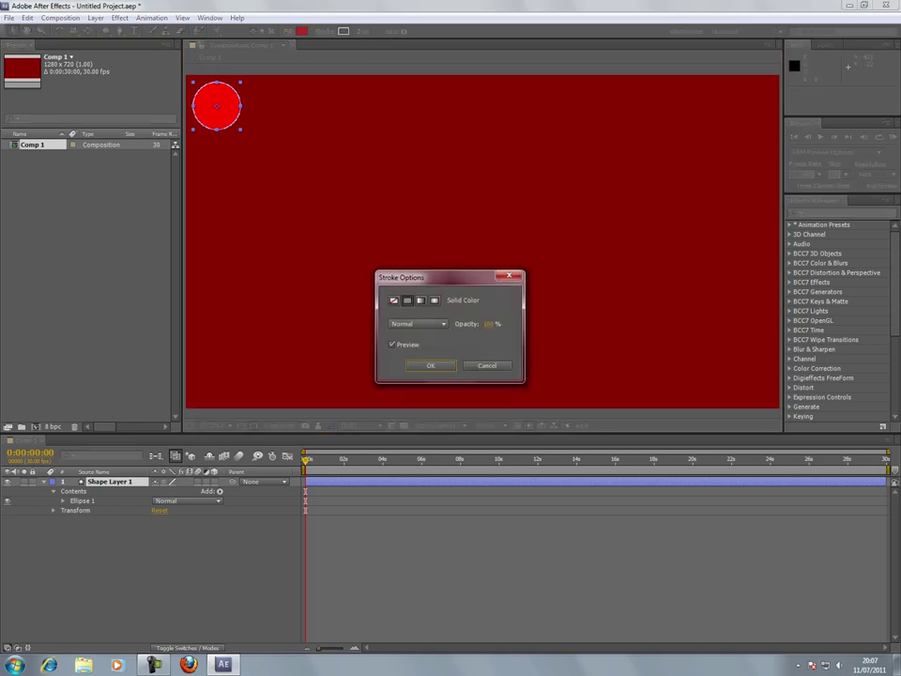
click(394, 301)
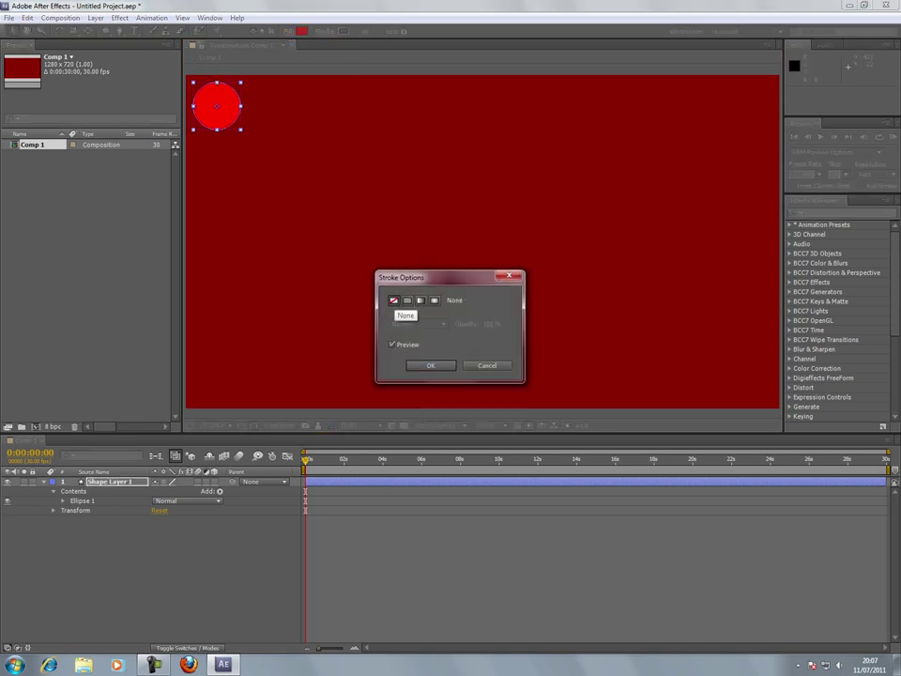
click(429, 365)
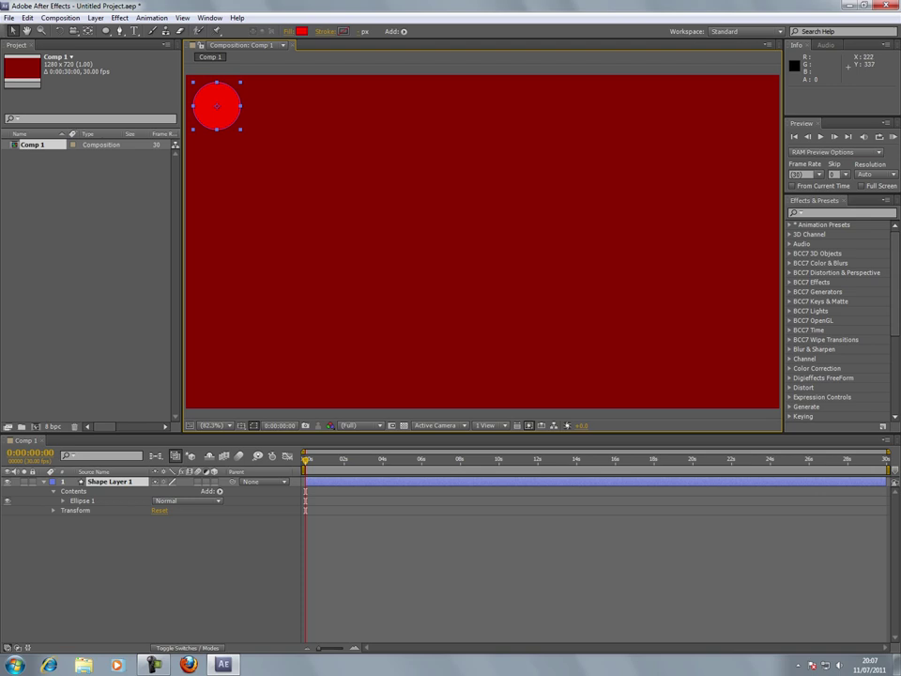
Step: End the work area at 0:00:02:01, fit the timeline view around it, and add a Position keyframe for the circle at 0:00:00:00
click(111, 482)
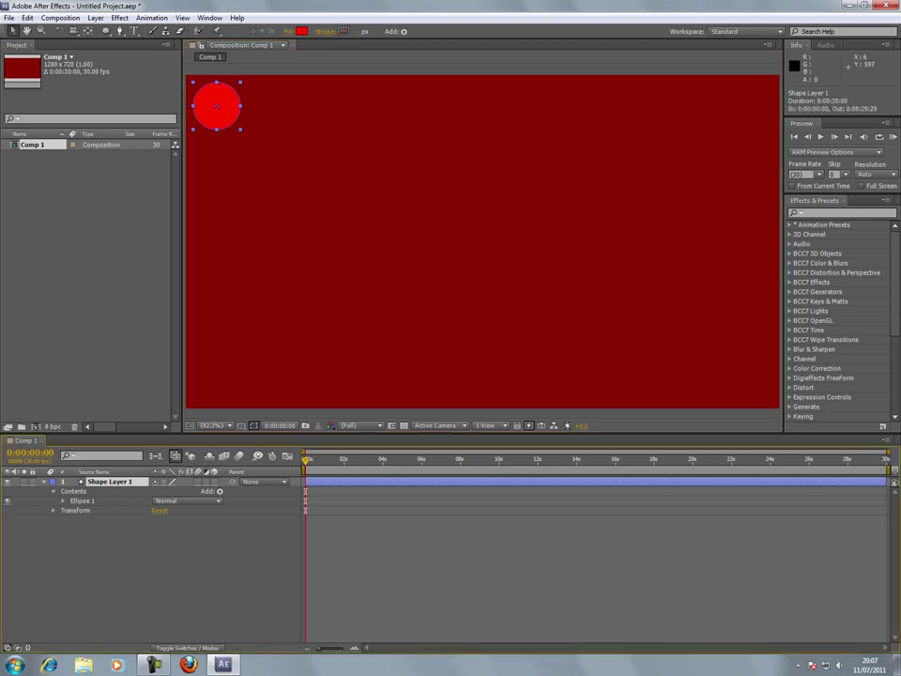
key(p)
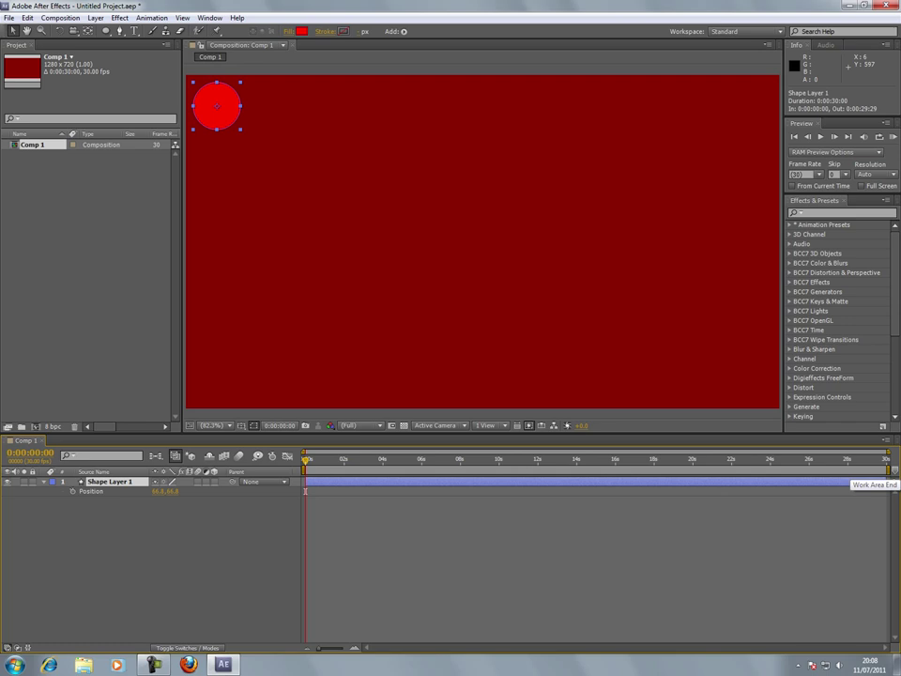
drag(888, 469, 346, 470)
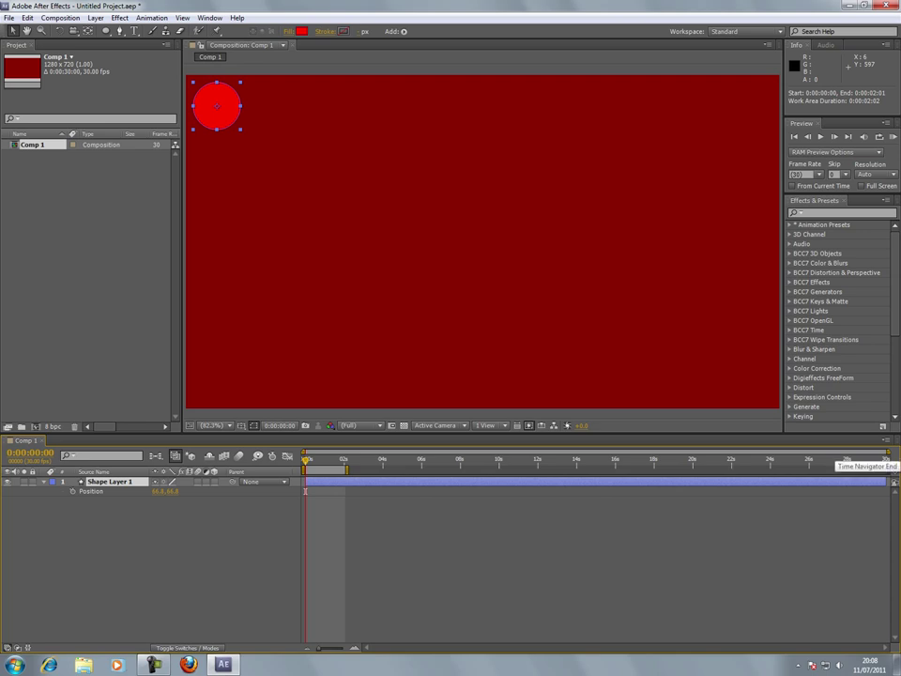
drag(889, 453, 349, 452)
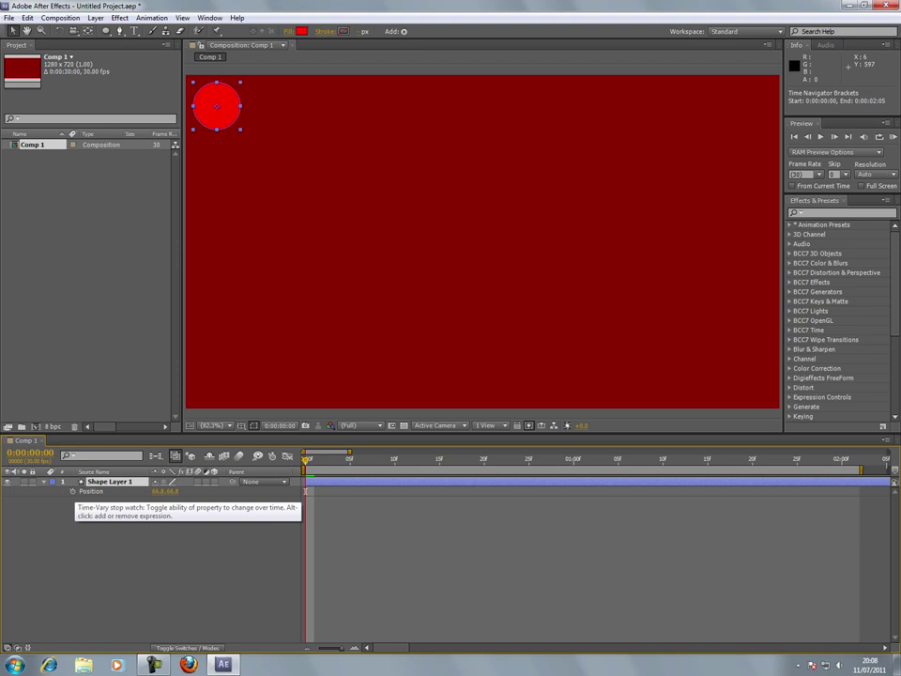
click(72, 491)
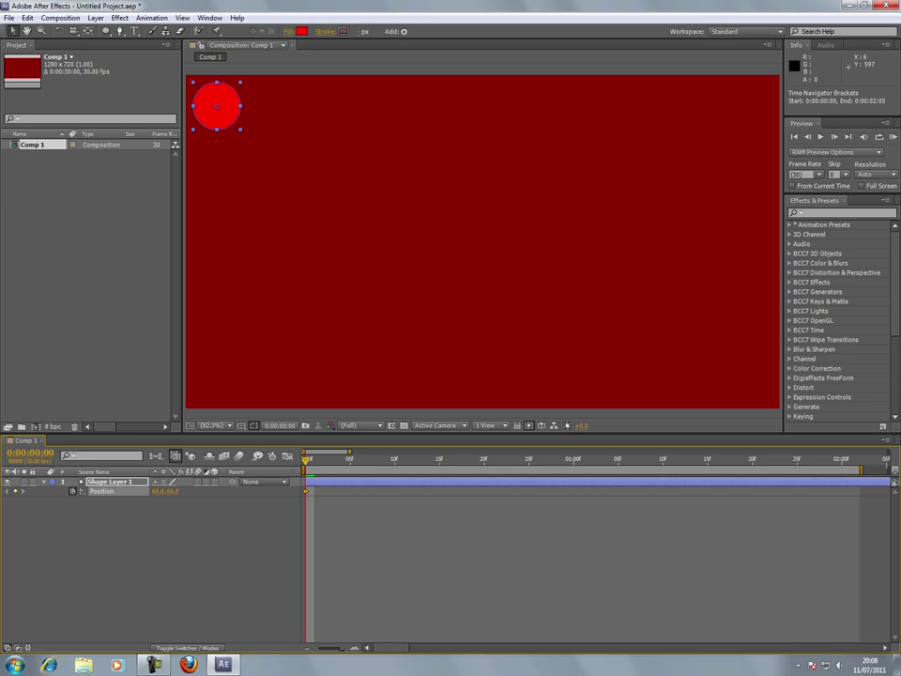
Step: Keyframe the circle's Position in the composition's lower-right corner at 0:00:02:00 and preview the diagonal motion
drag(305, 459, 842, 459)
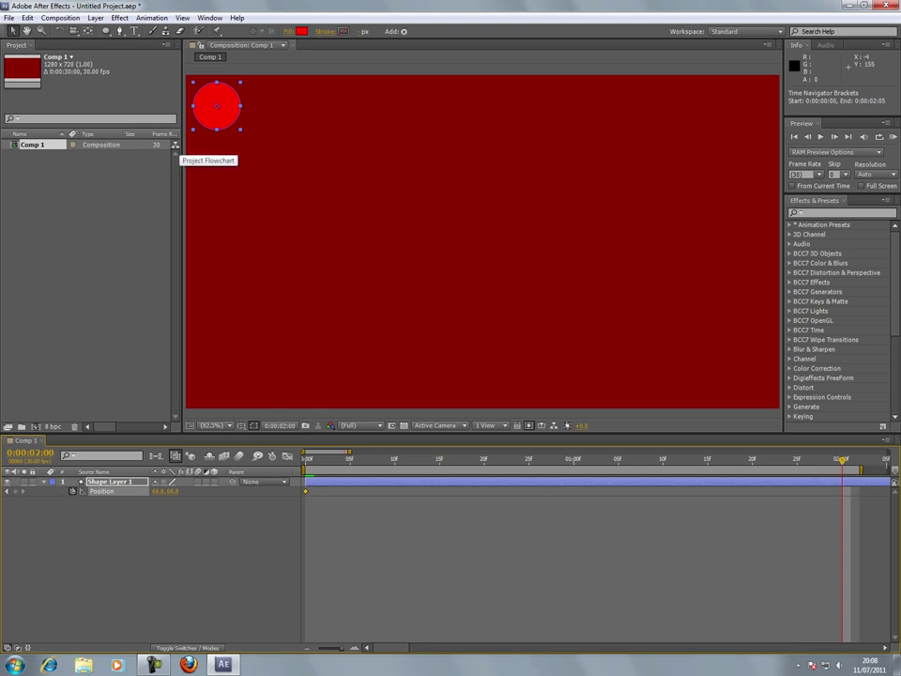
drag(208, 121, 745, 389)
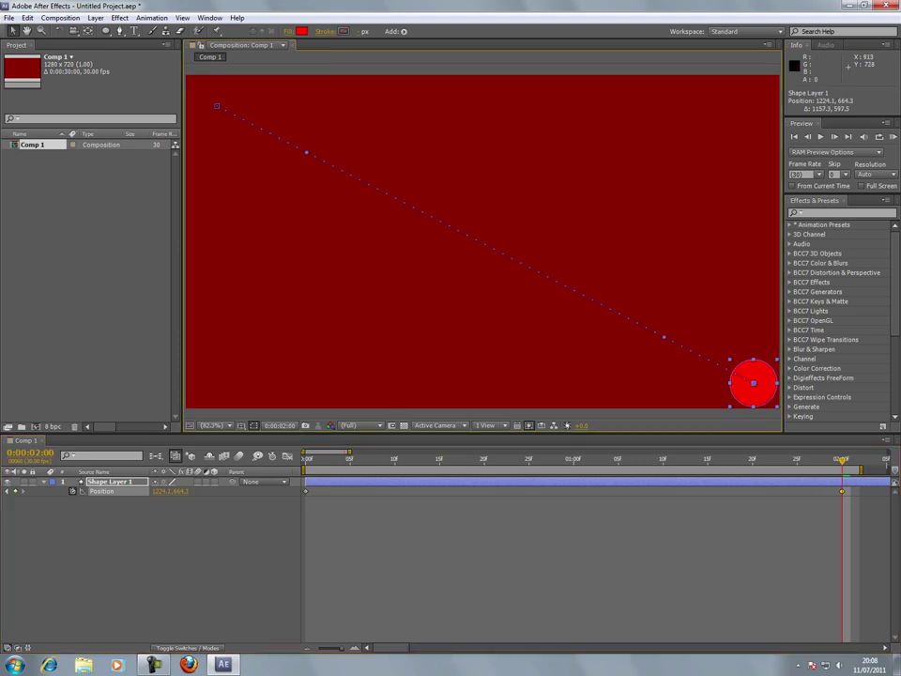
key(space)
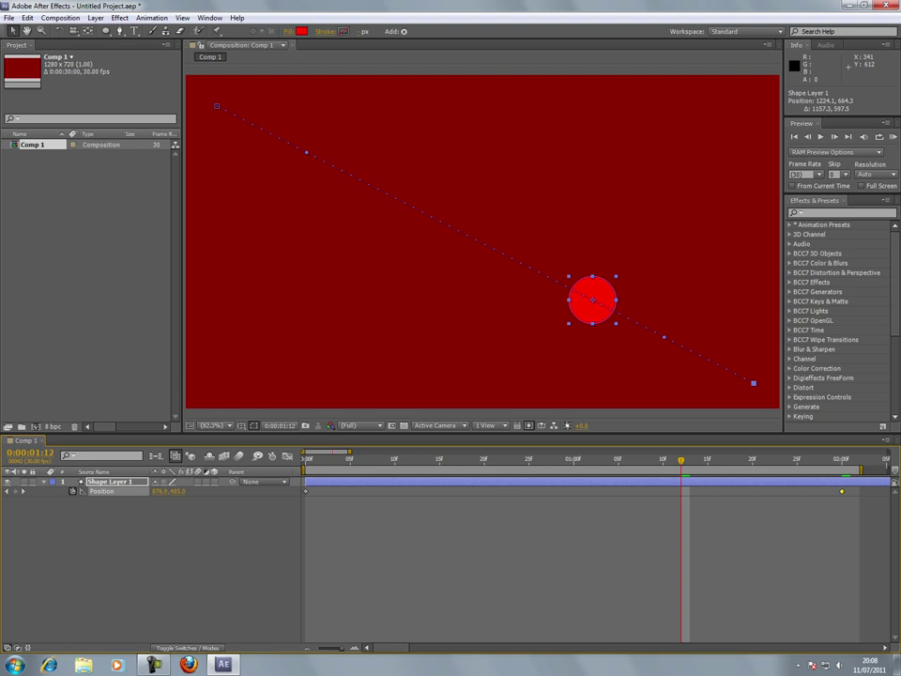
key(Home)
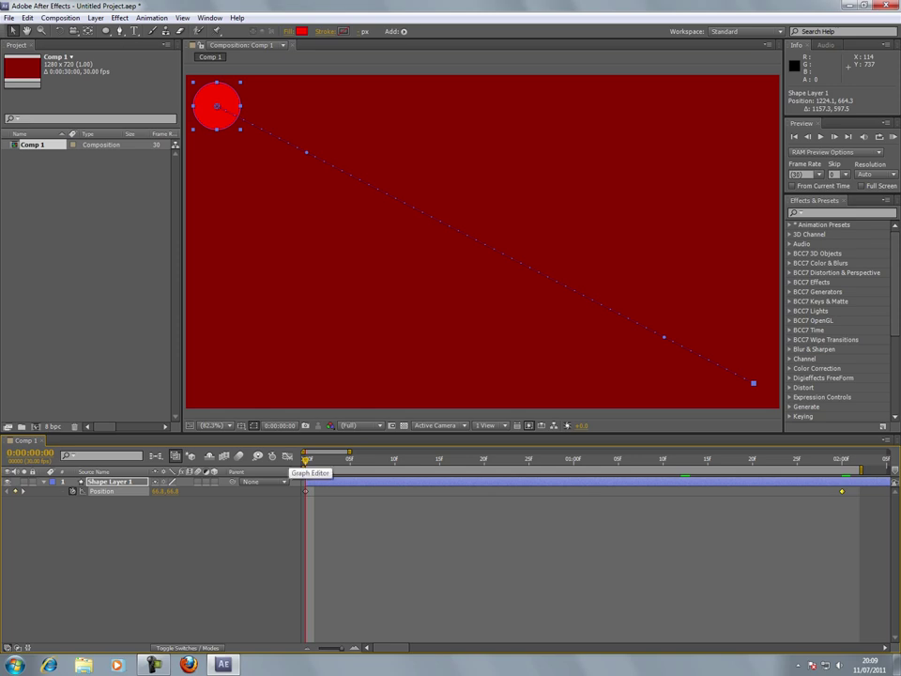
Step: Show the circle's Position in the Graph Editor and separate it into X and Y dimensions
click(288, 456)
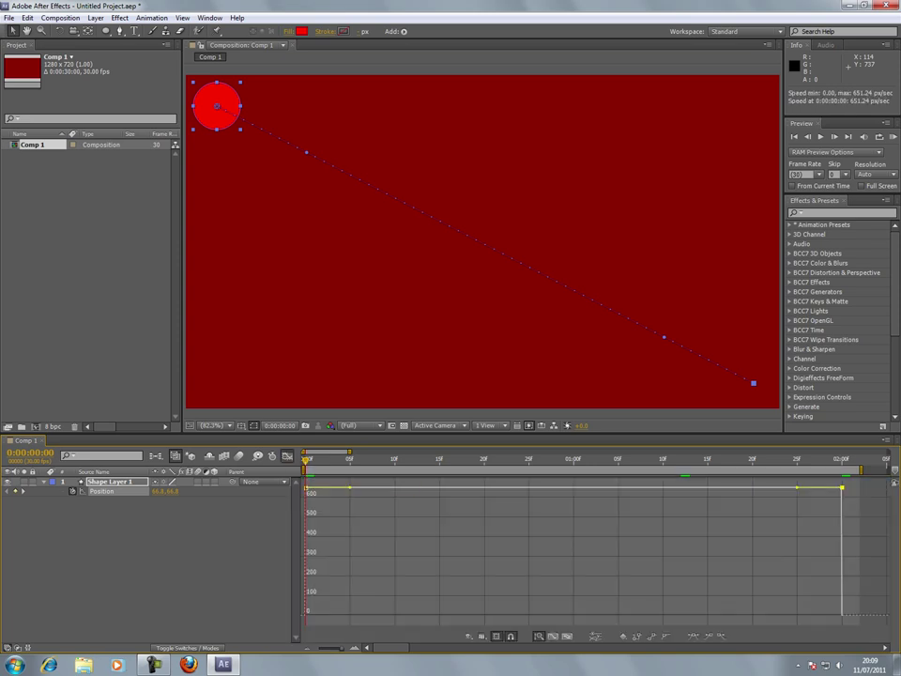
click(101, 492)
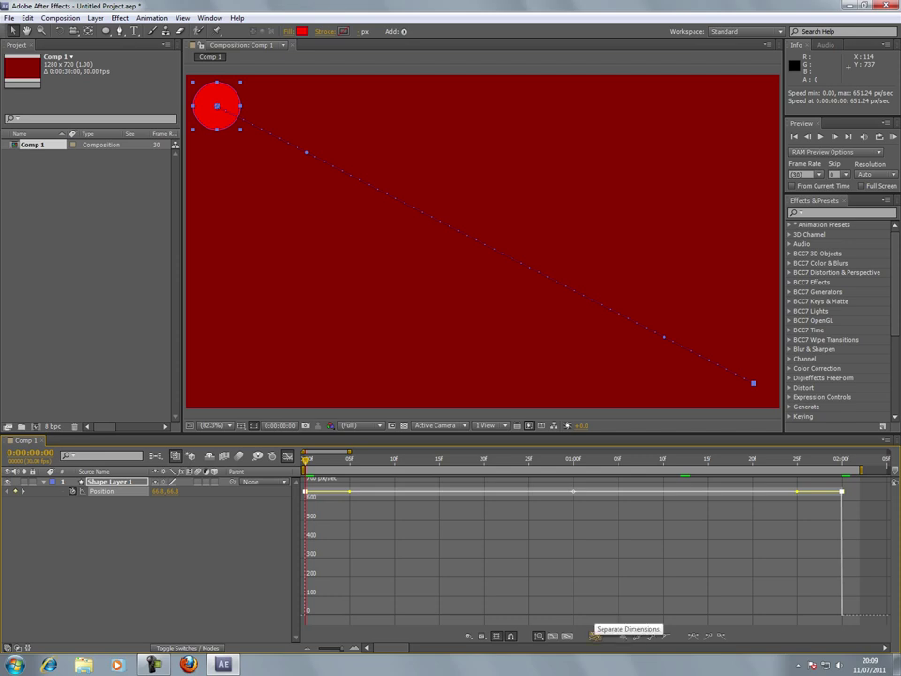
click(595, 637)
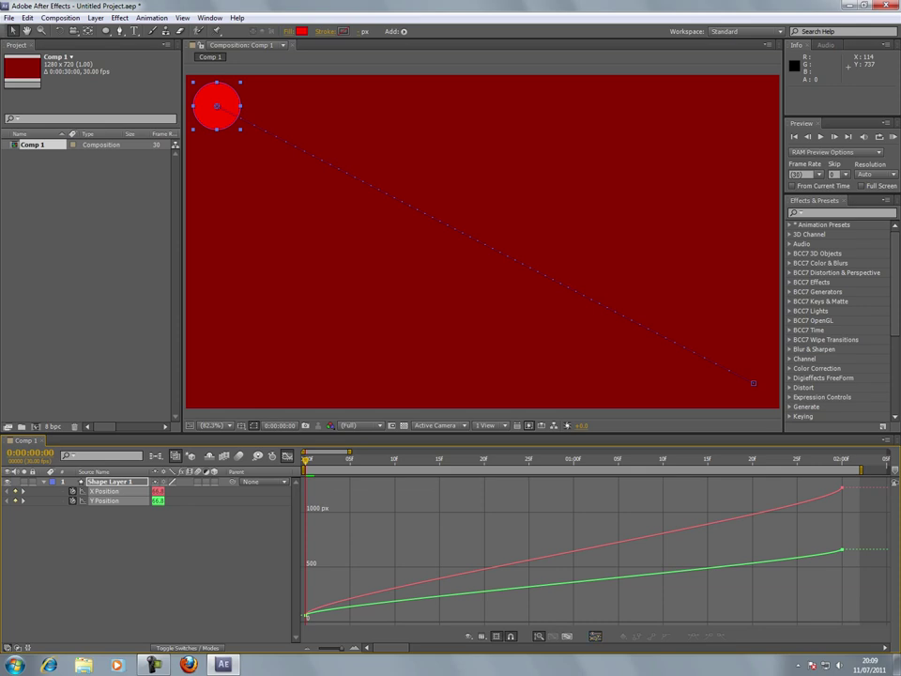
mouse_move(587, 578)
click(584, 598)
Step: Convert both X Position keyframes to linear interpolation and deselect everything
click(105, 492)
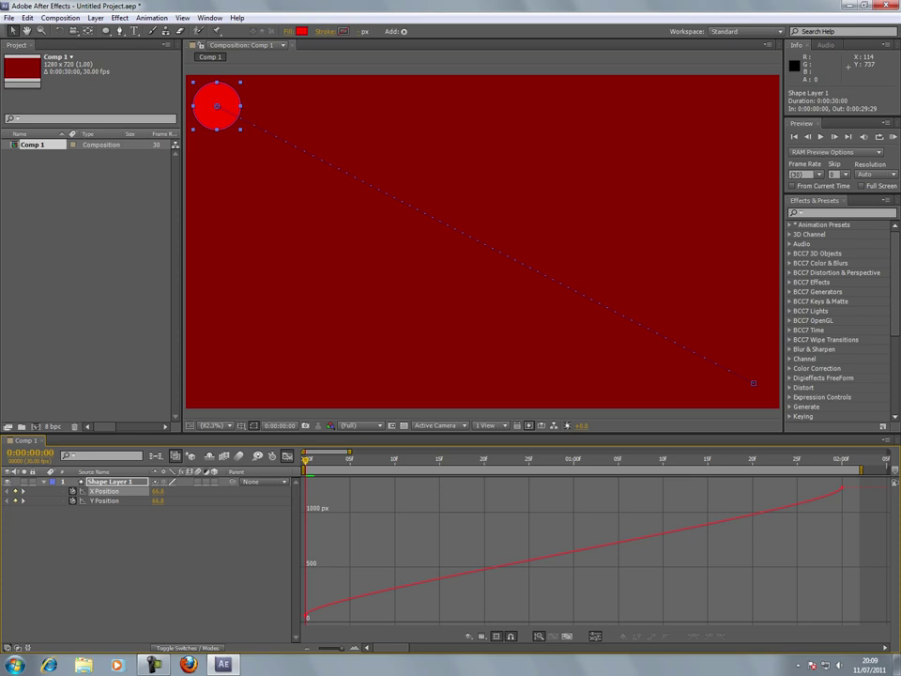
key(space)
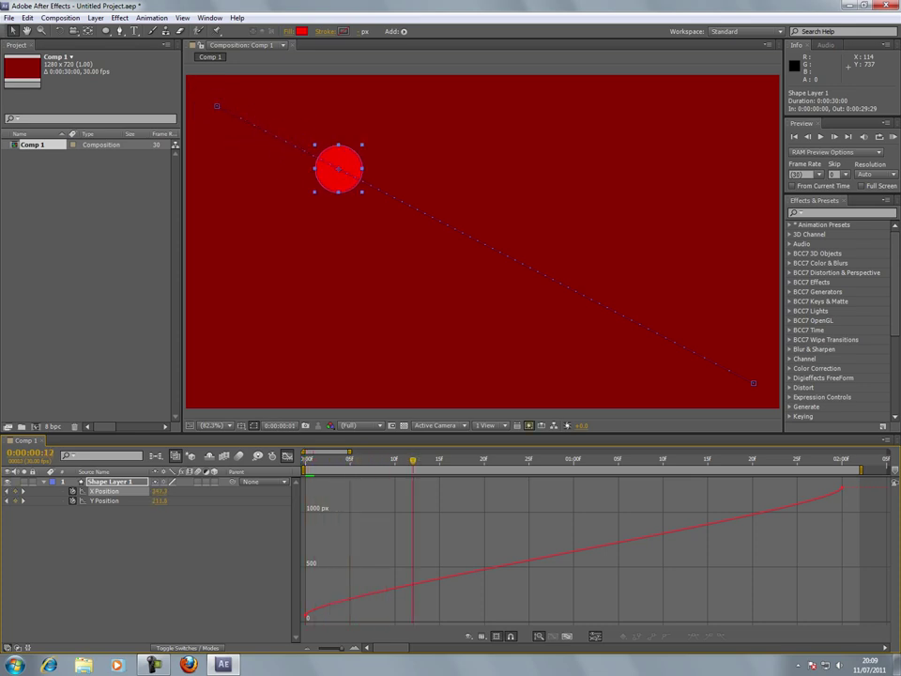
drag(654, 461, 690, 460)
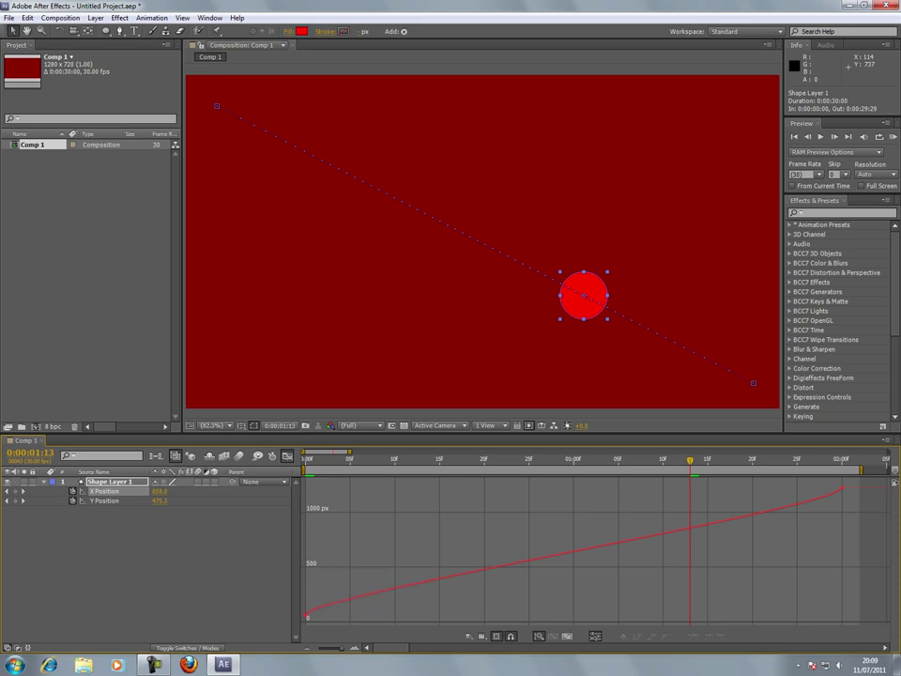
drag(870, 619, 301, 526)
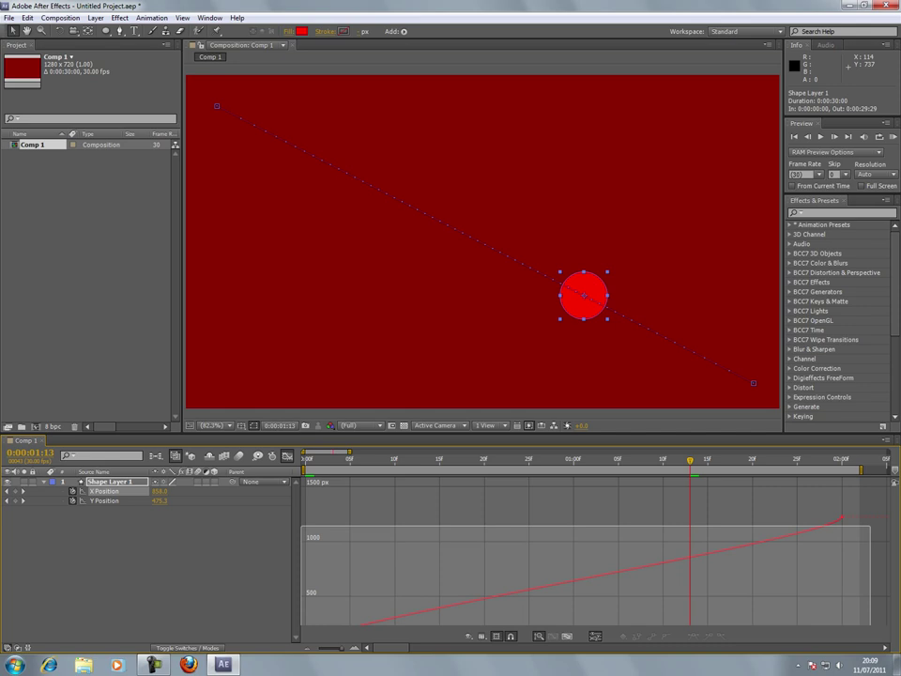
drag(302, 625, 301, 625)
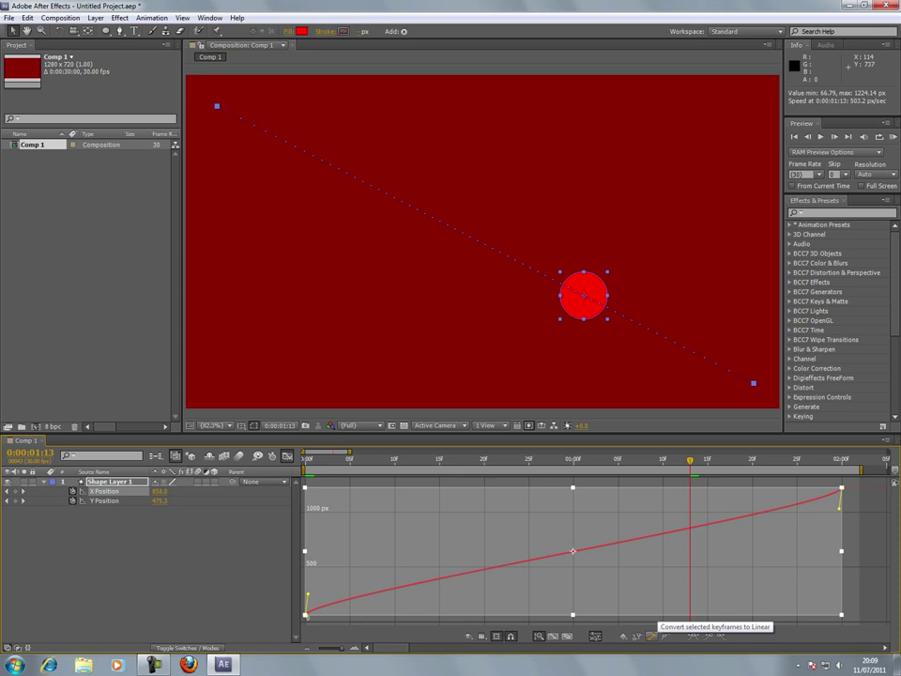
click(653, 636)
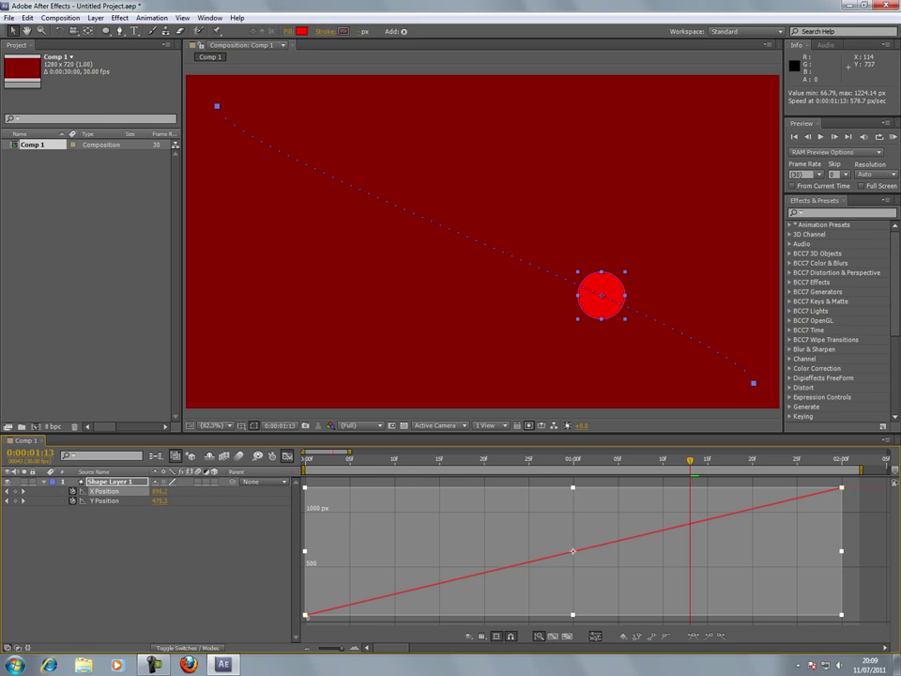
key(ctrl+shift+a)
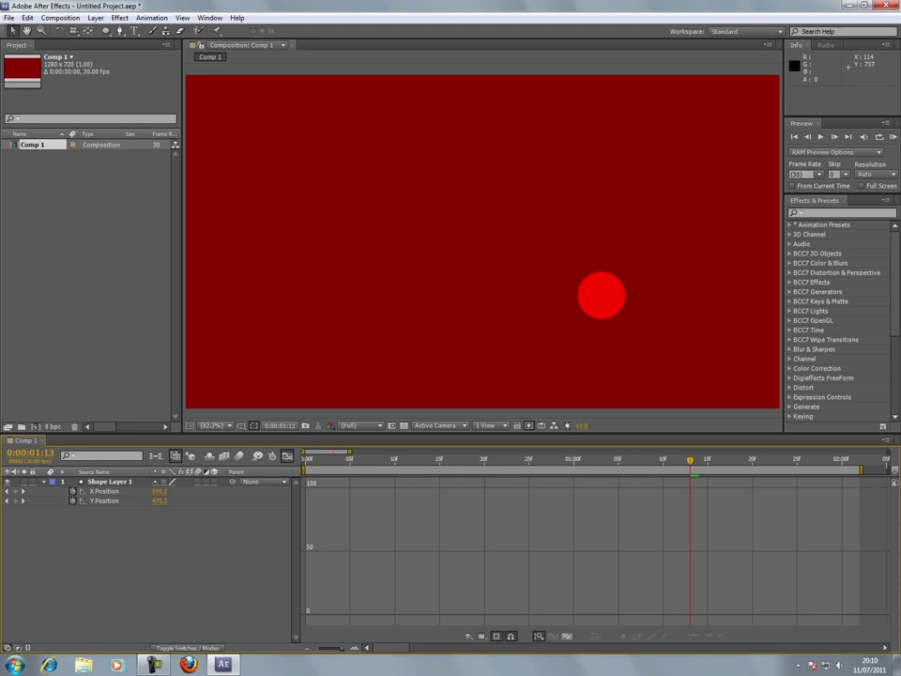
Step: Display the Y Position curve and copy its last keyframe at 0:00:02:00
click(105, 501)
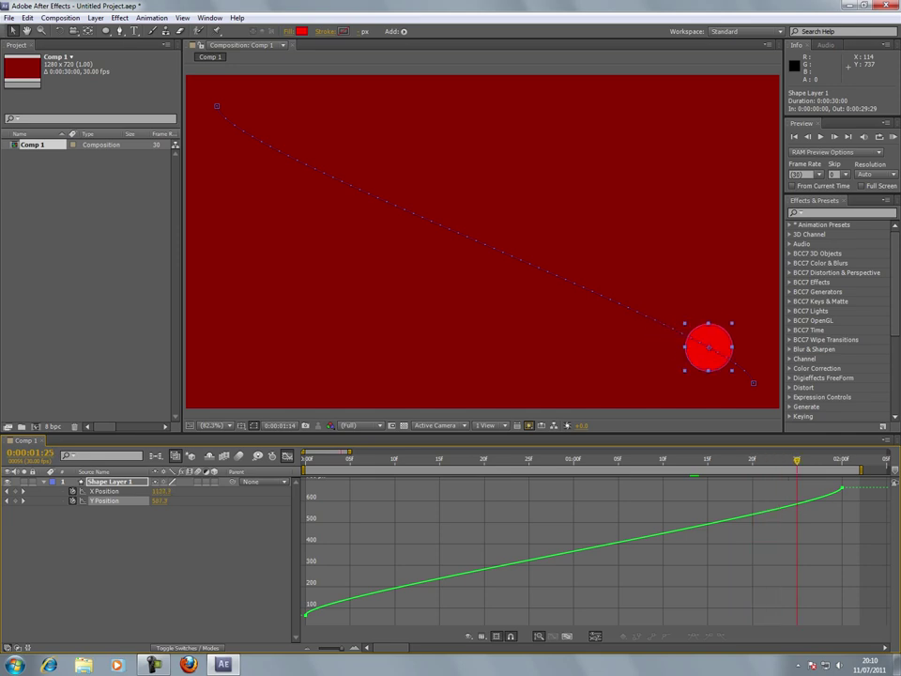
drag(798, 461, 807, 462)
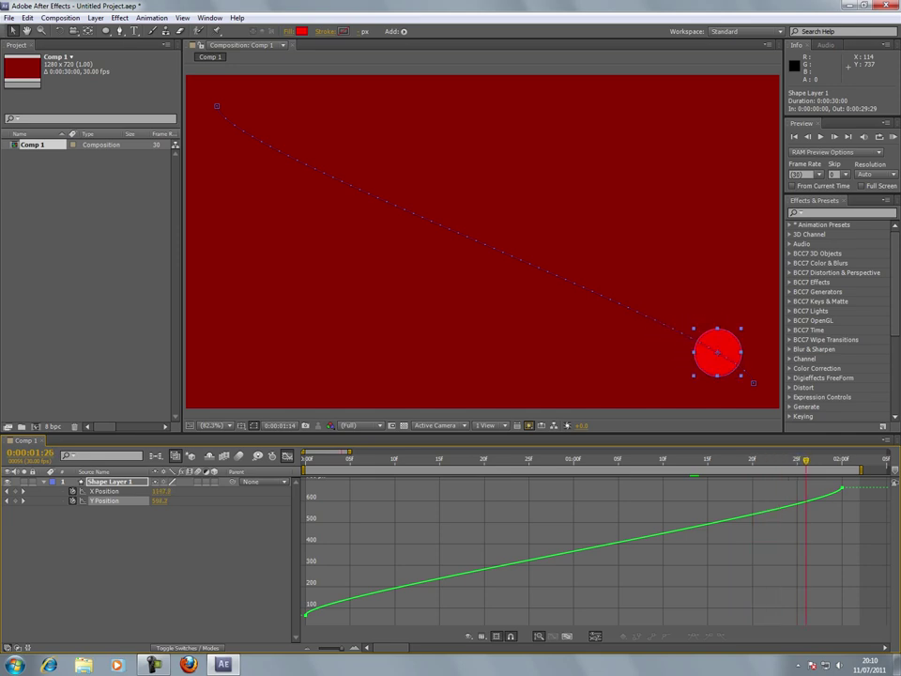
key(Page_Down)
key(Page_Down)
key(Page_Down)
key(Page_Down)
mouse_move(842, 462)
mouse_down()
mouse_move(690, 461)
mouse_move(851, 461)
mouse_move(842, 461)
mouse_up()
key(Page_Down)
key(Page_Down)
click(842, 487)
ctrl+click(842, 487)
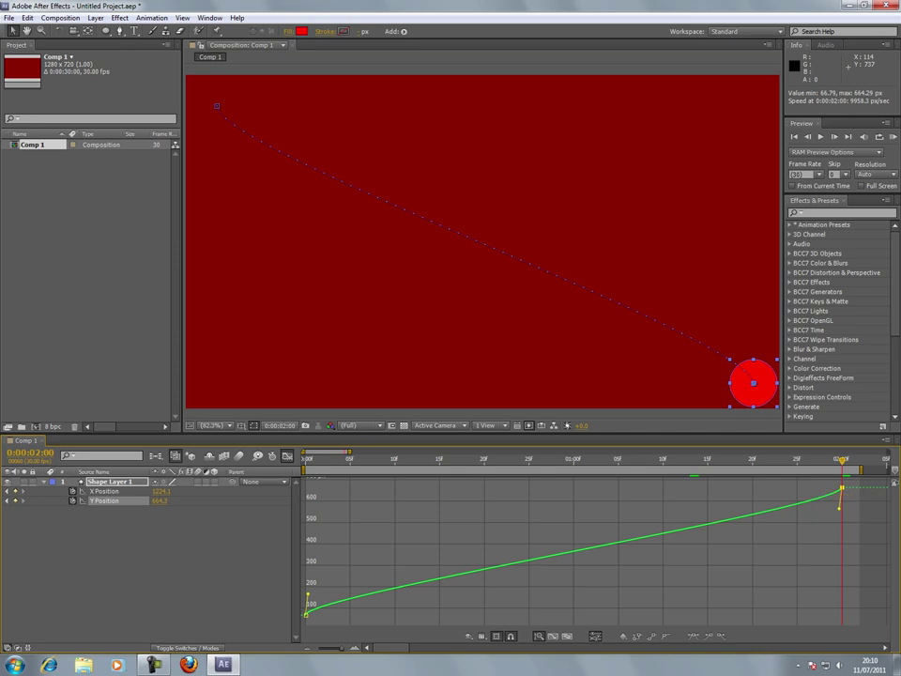
key(Page_Up)
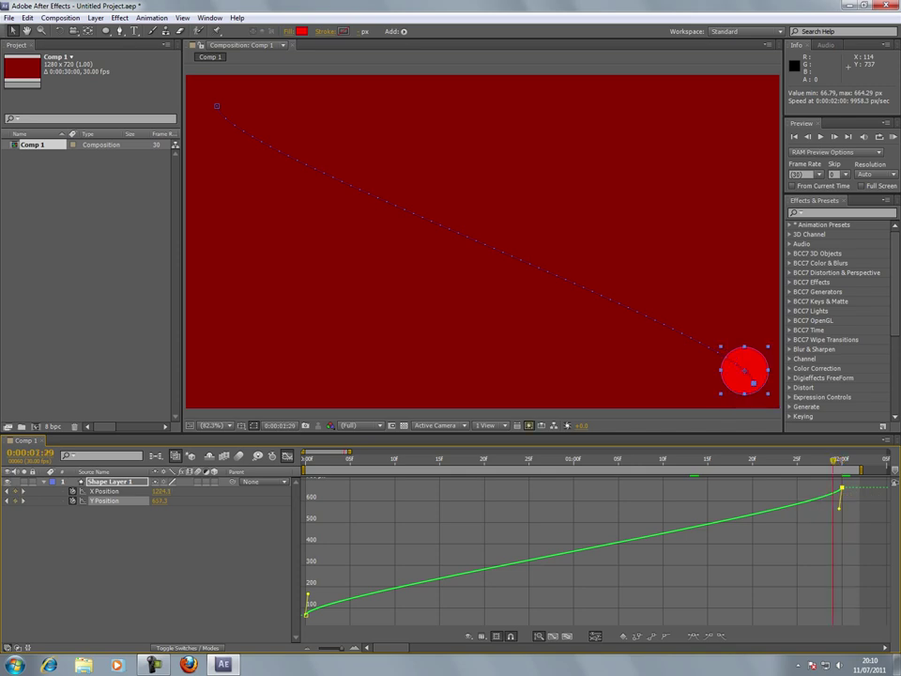
key(Page_Down)
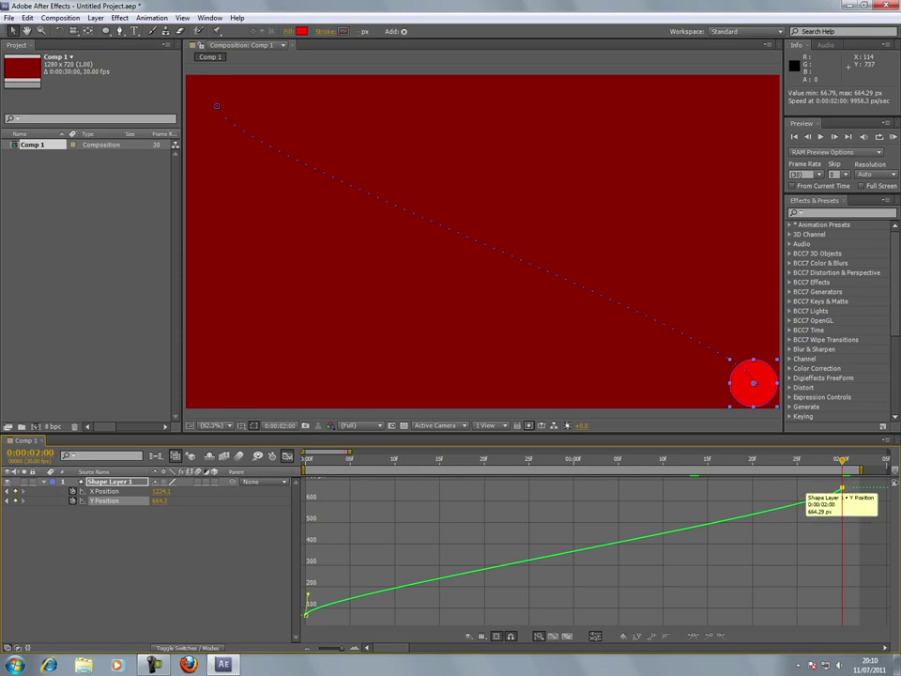
right_click(842, 487)
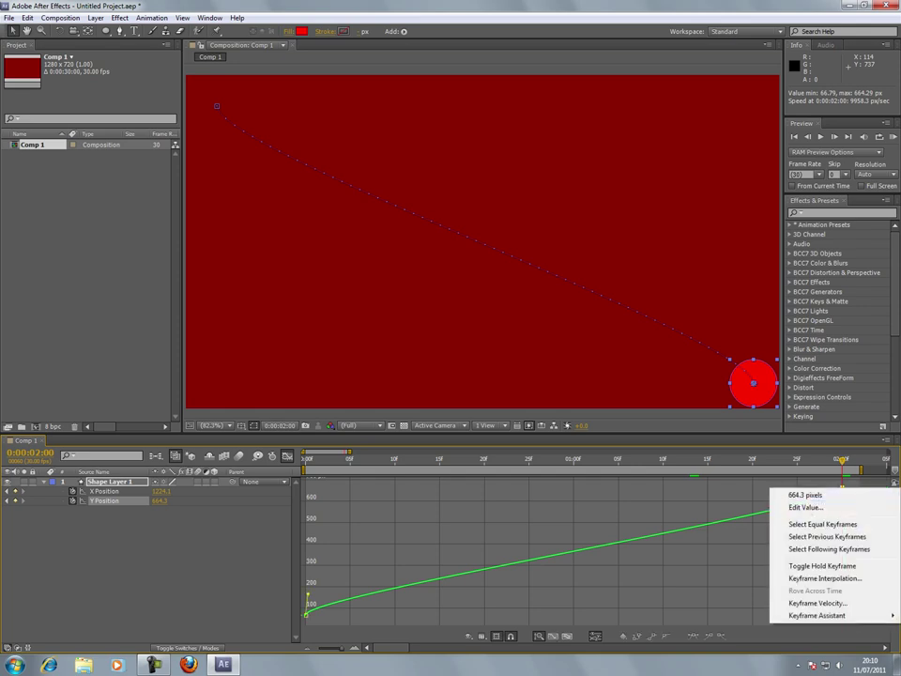
click(729, 559)
drag(854, 505, 834, 483)
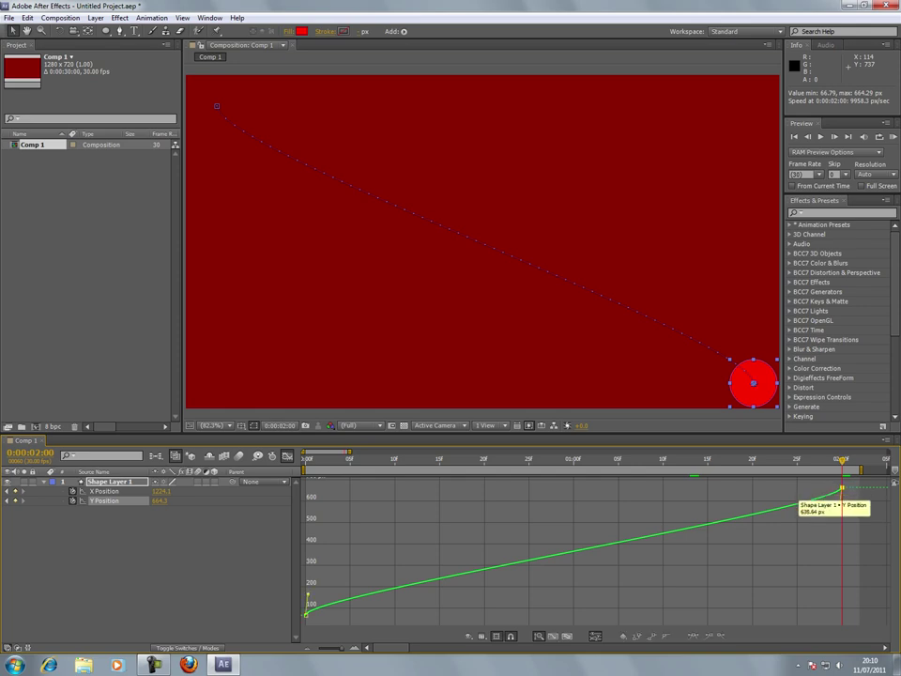
click(27, 18)
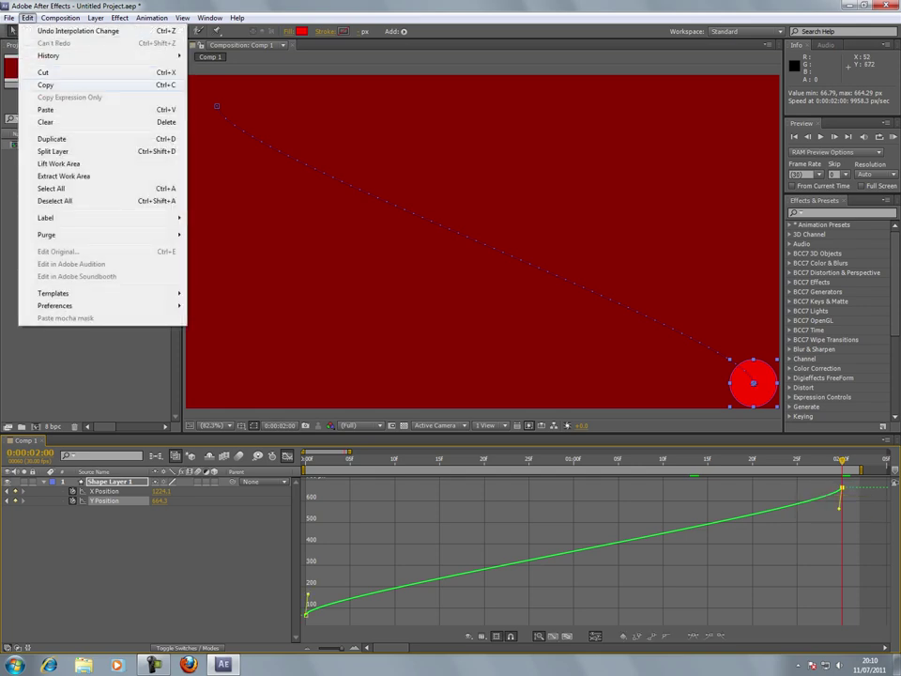
click(47, 86)
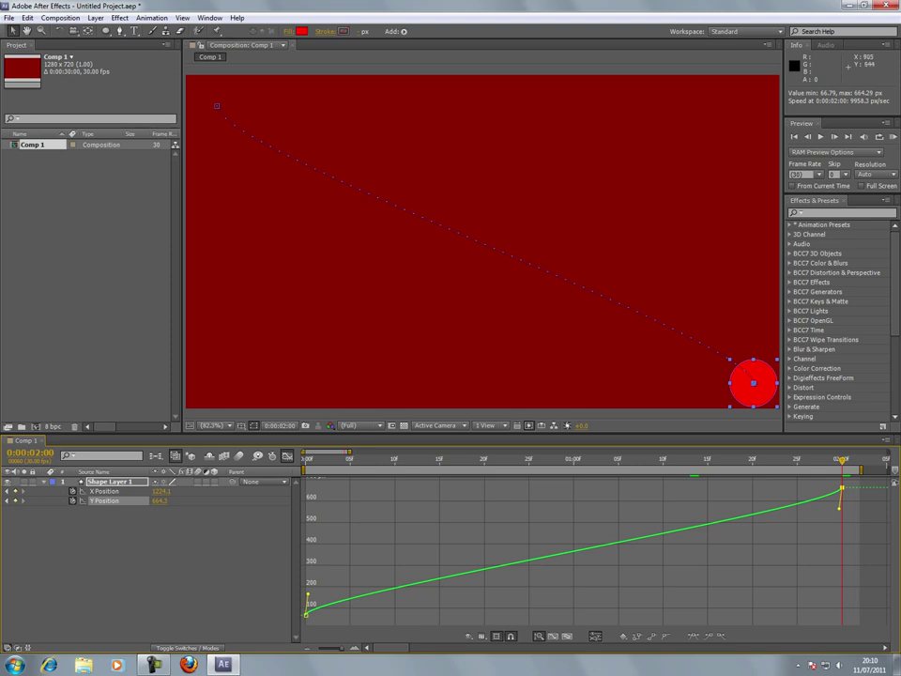
Step: Paste the copied Y Position keyframe at 0:00:00:05 to bring the circle down to the composition's lower edge
drag(842, 461, 368, 461)
key(Page_Up)
key(Page_Up)
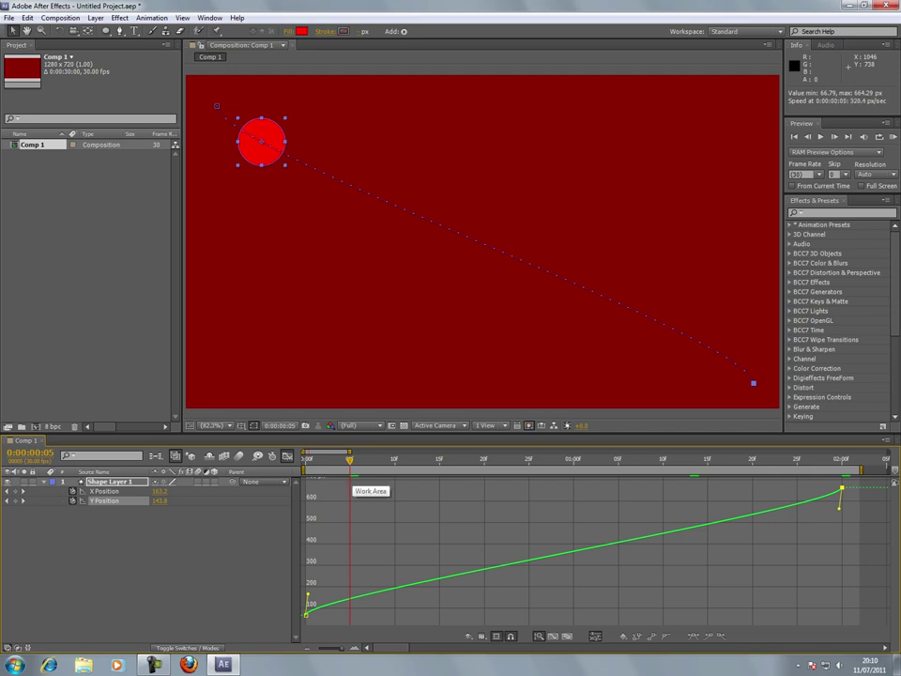
drag(261, 141, 261, 382)
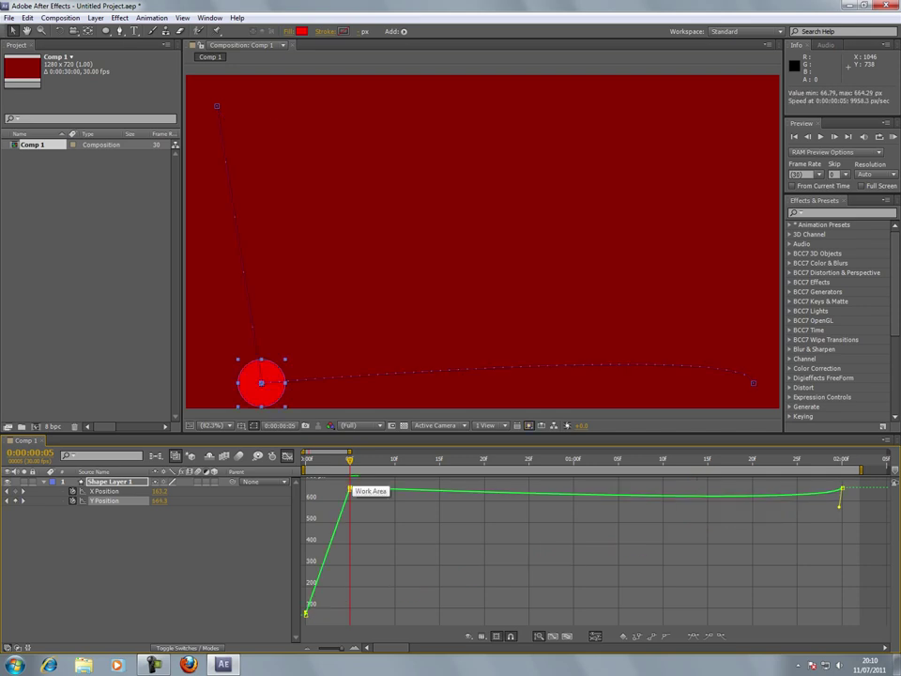
Step: Paste the same Y Position keyframe ten frames further on, at 0:00:00:15
key(Page_Down)
key(Page_Down)
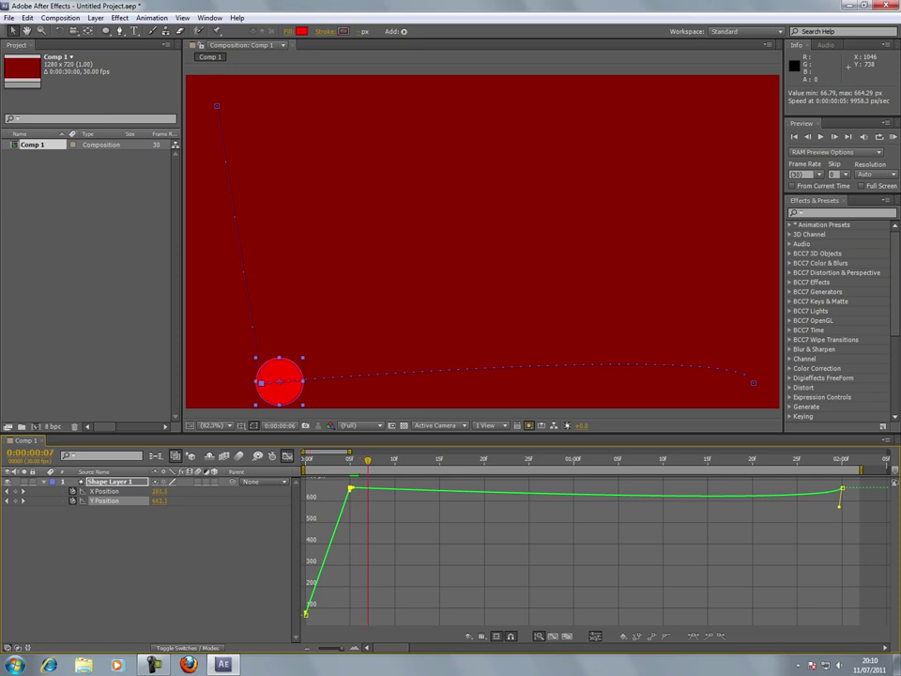
key(Page_Down)
key(Page_Down)
key(Page_Down)
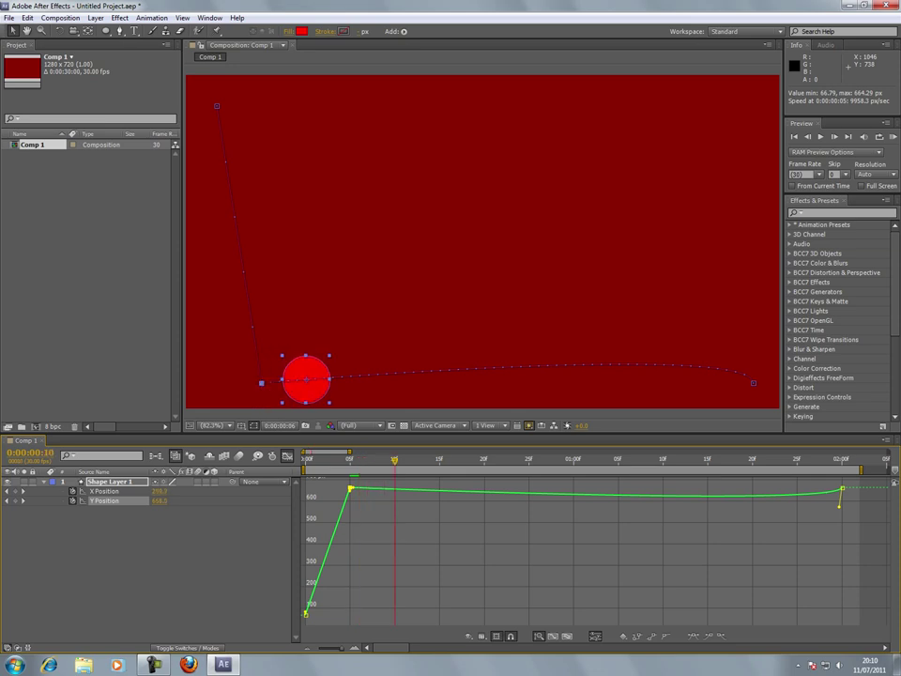
key(Page_Down)
key(Page_Down)
key(Page_Down)
key(Page_Down)
key(Page_Down)
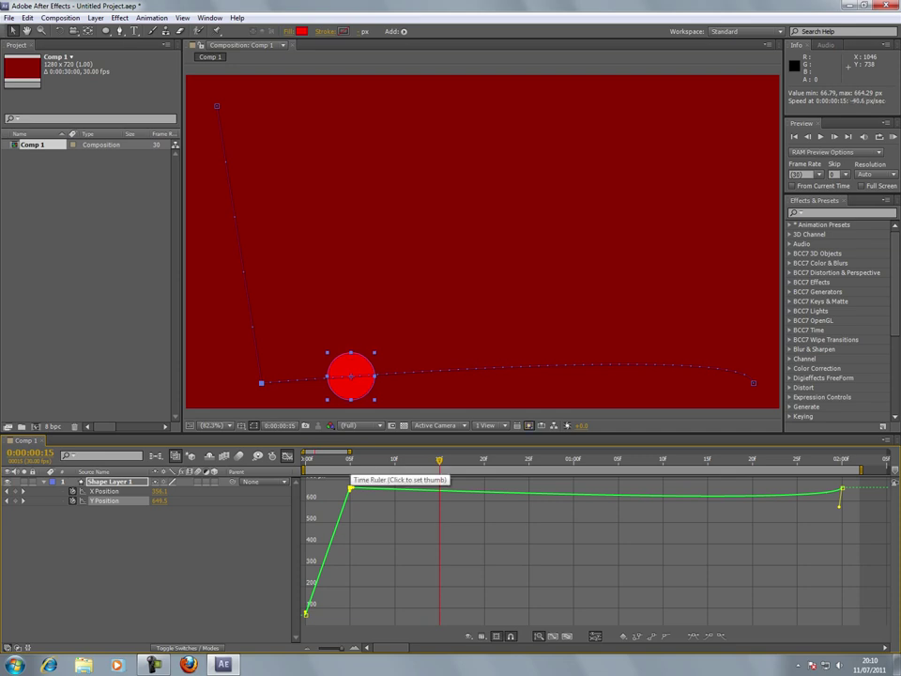
drag(345, 380, 345, 388)
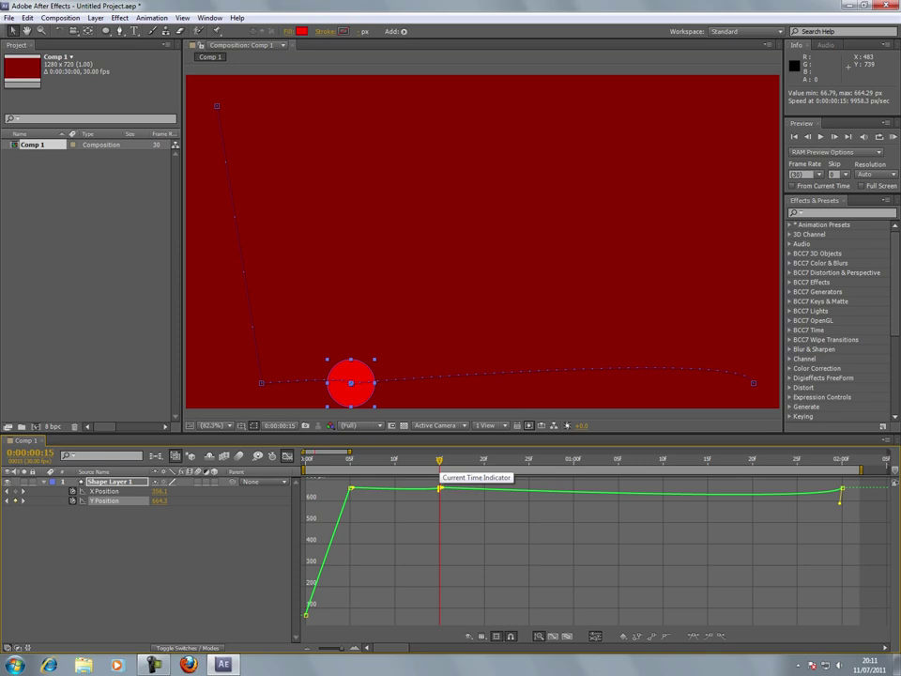
Step: Paste further floor-level Y Position keyframes at 0:00:00:23, 0:00:01:00, 0:00:01:05 and 0:00:01:10
drag(439, 470, 511, 470)
key(ctrl+v)
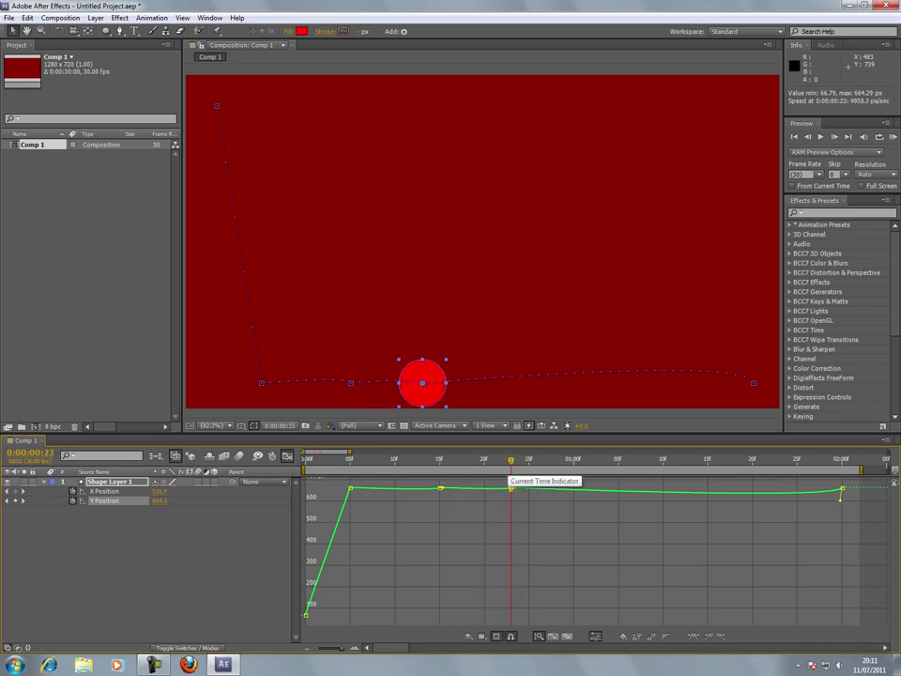
drag(511, 462, 618, 461)
ctrl+click(574, 489)
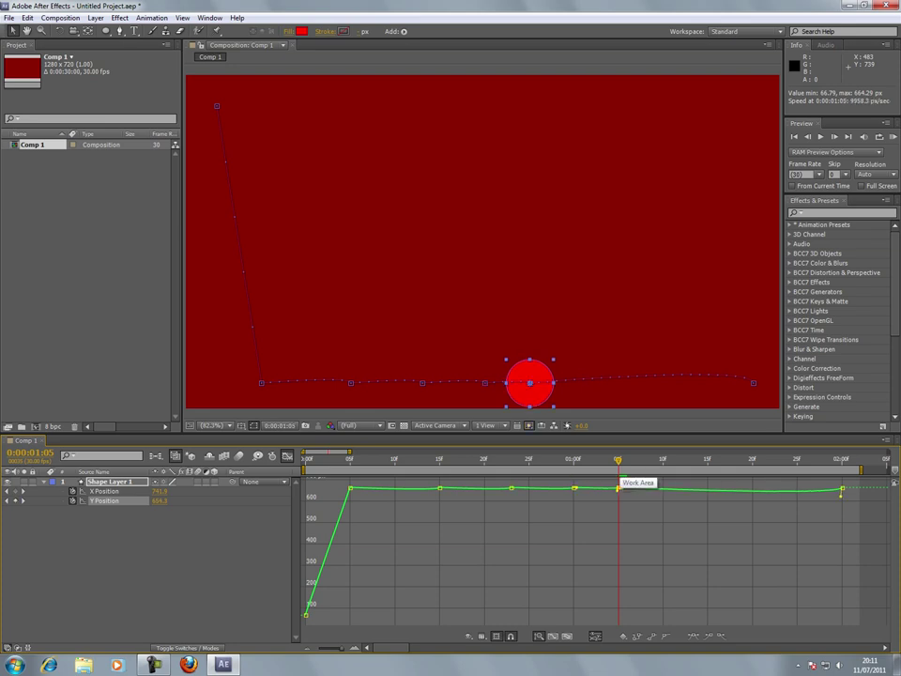
ctrl+click(618, 488)
drag(617, 461, 662, 461)
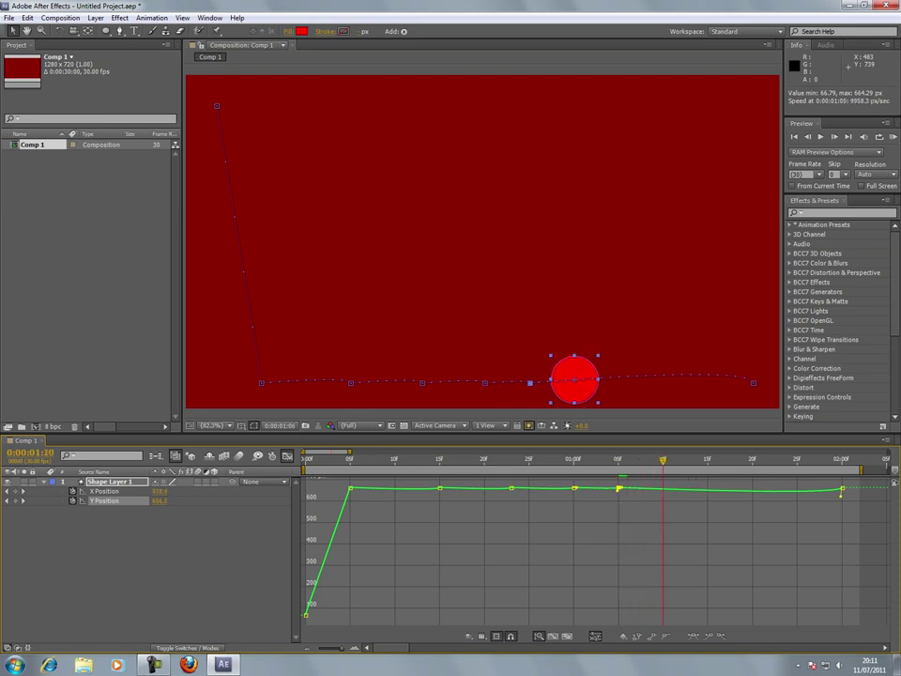
ctrl+click(663, 488)
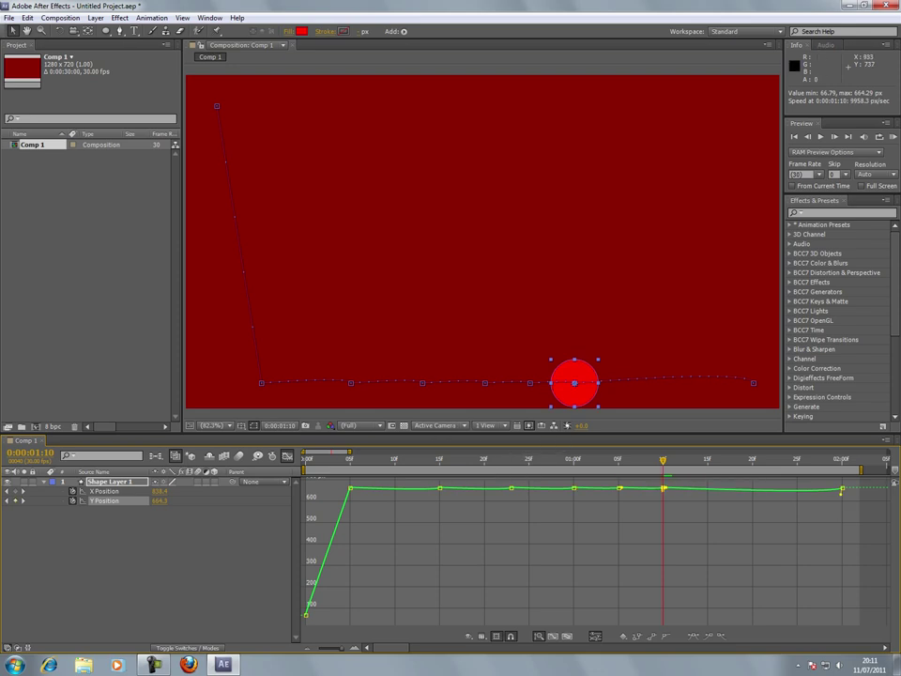
Step: Return to 0:00:00:00 and preview the circle's motion along the edited path
drag(663, 461, 305, 461)
key(Page_Up)
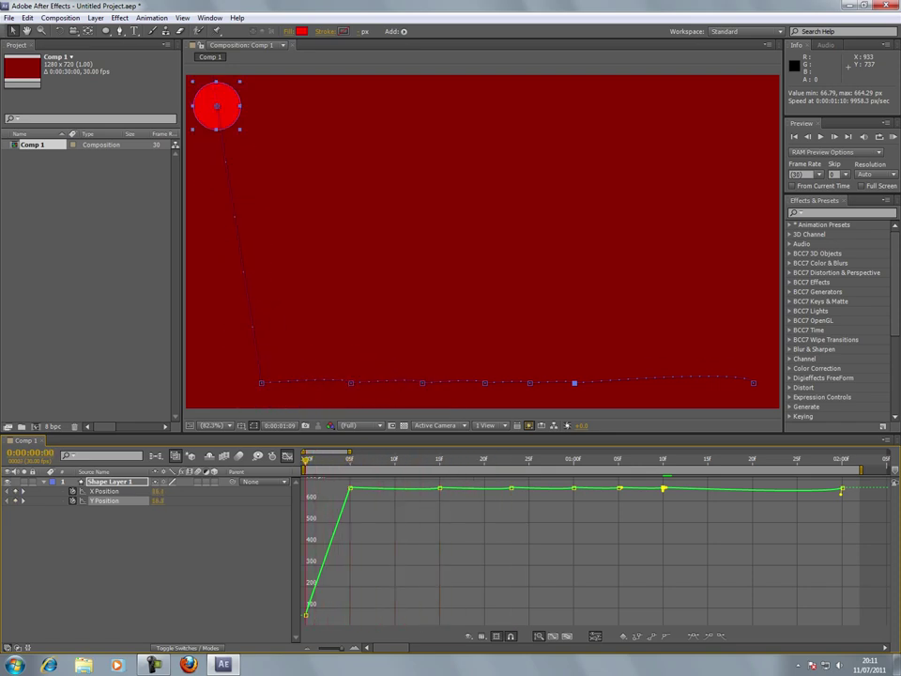
key(space)
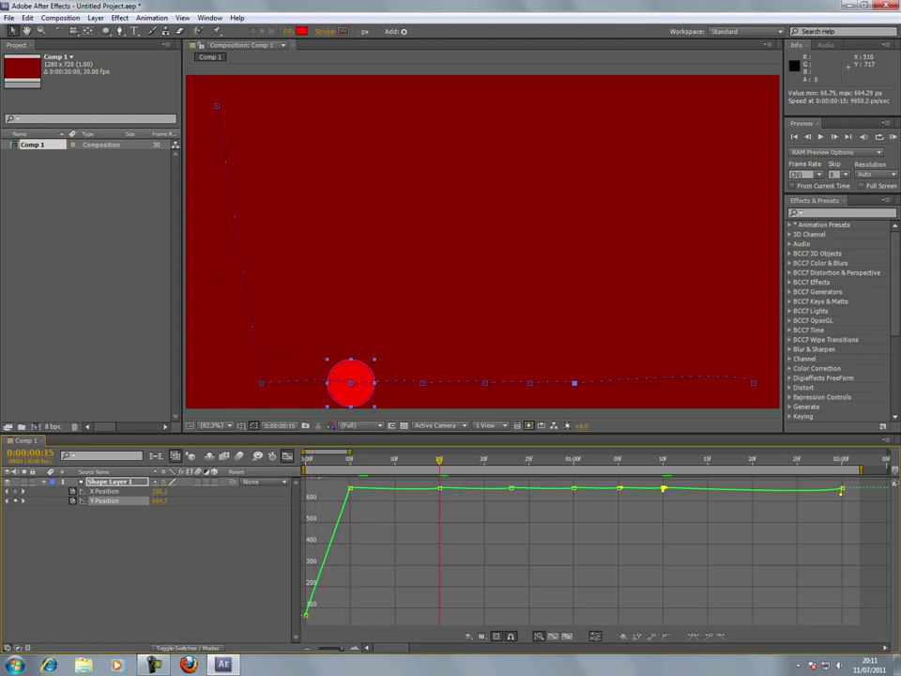
Step: Curve the Y Position graph from the 0:00:00:05 keyframe so the circle makes a tall bounce arc before 0:00:00:15
click(403, 531)
mouse_move(351, 489)
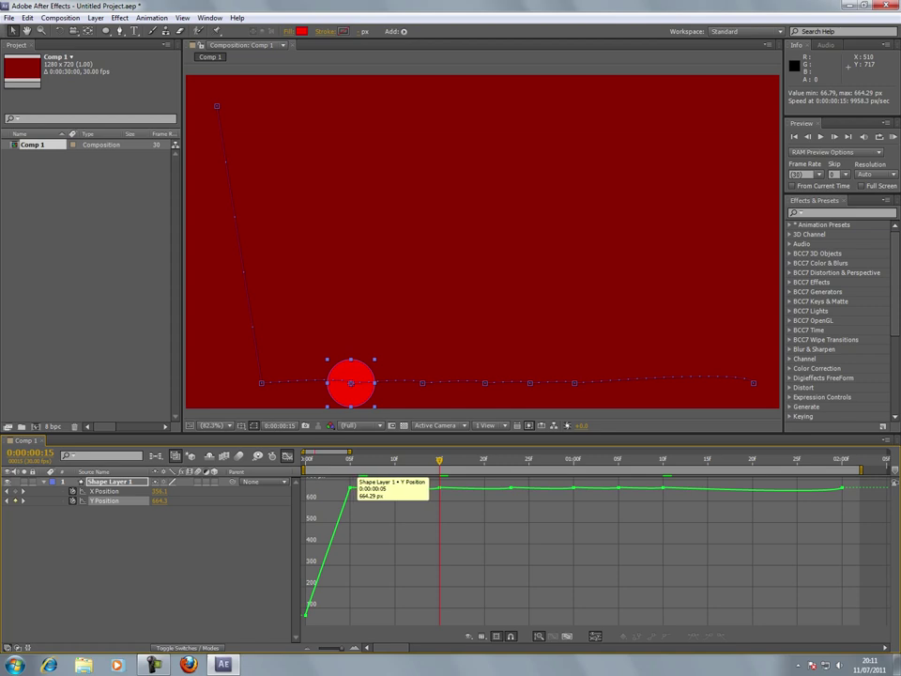
click(352, 488)
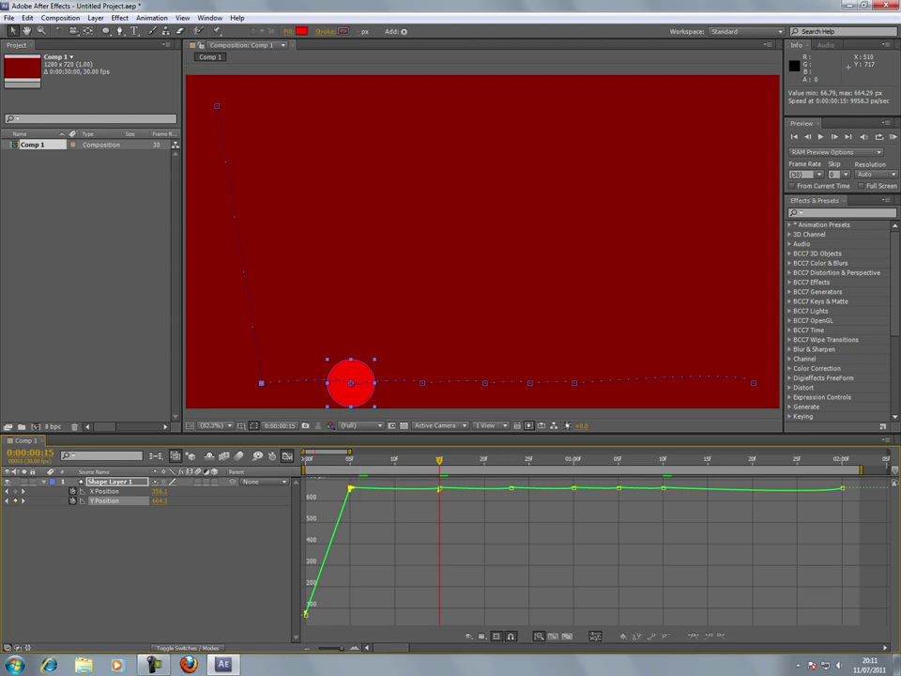
drag(353, 487, 398, 637)
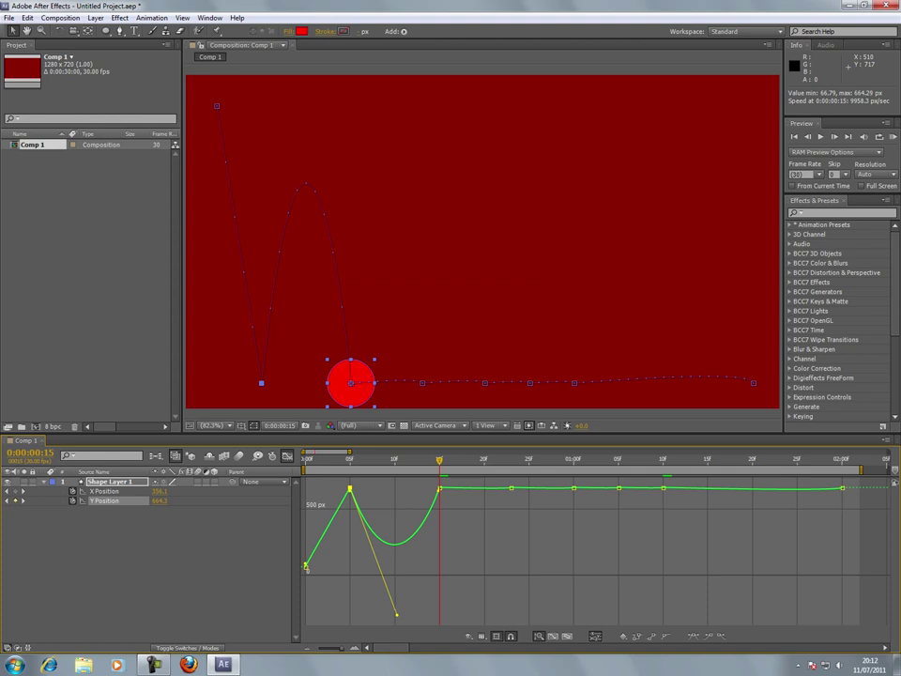
Step: Shape a lower second bounce arc in the Y Position graph between 0:00:00:15 and 0:00:00:23, keeping it symmetrical
mouse_move(441, 486)
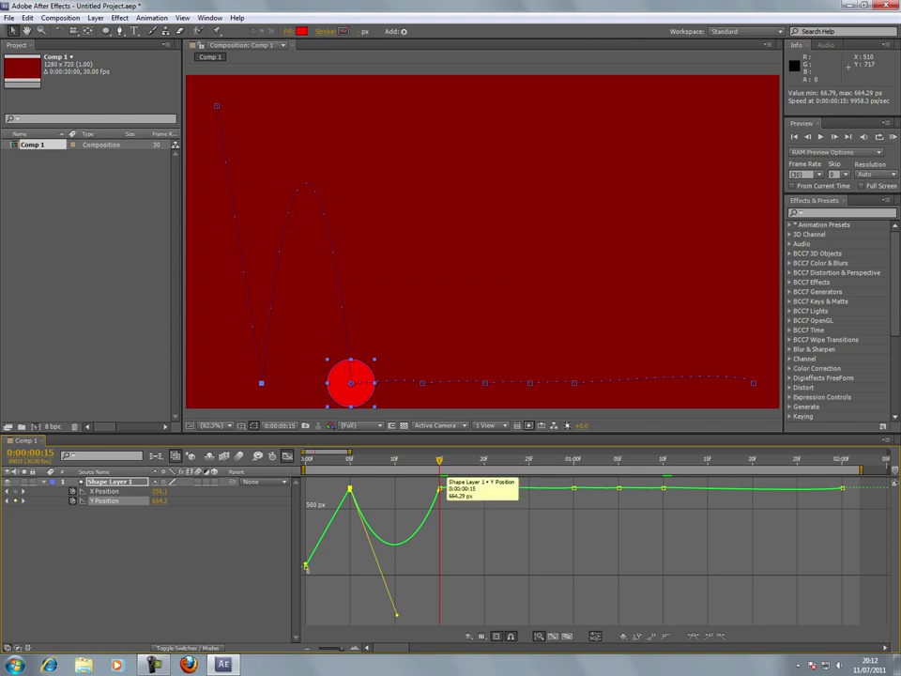
drag(439, 488, 483, 573)
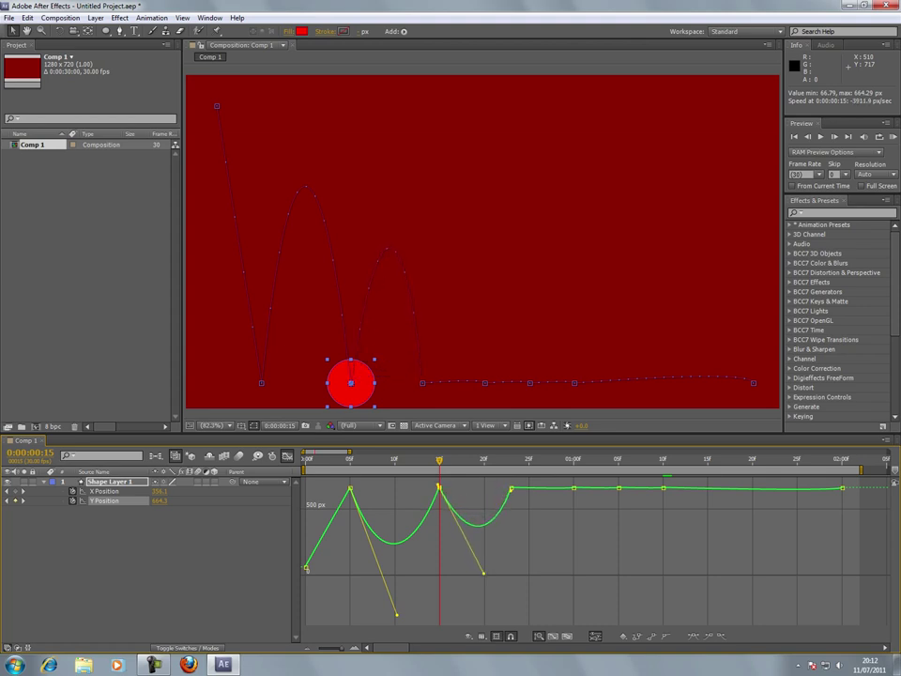
drag(487, 574, 479, 574)
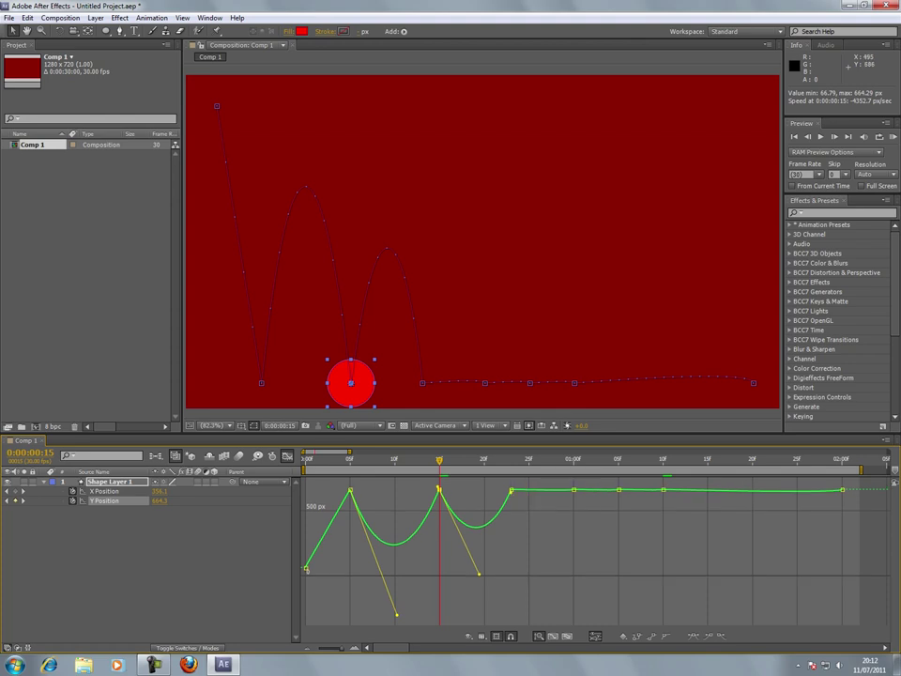
Step: Shape two progressively lower bounce arcs in the Y Position graph, starting from the 0:00:00:23 and 0:00:01:00 keyframes
mouse_move(513, 488)
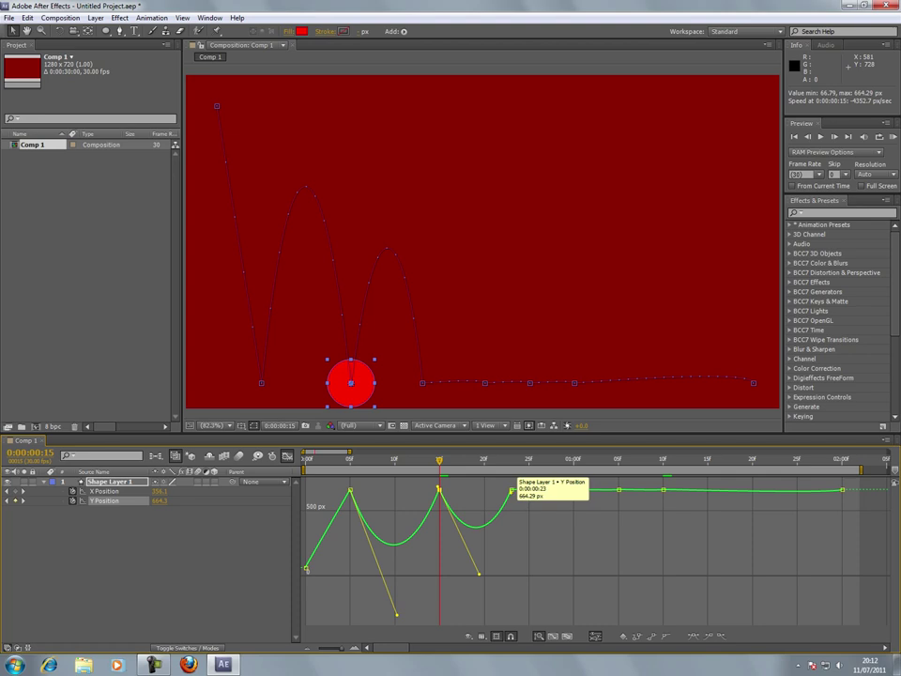
drag(512, 488, 538, 544)
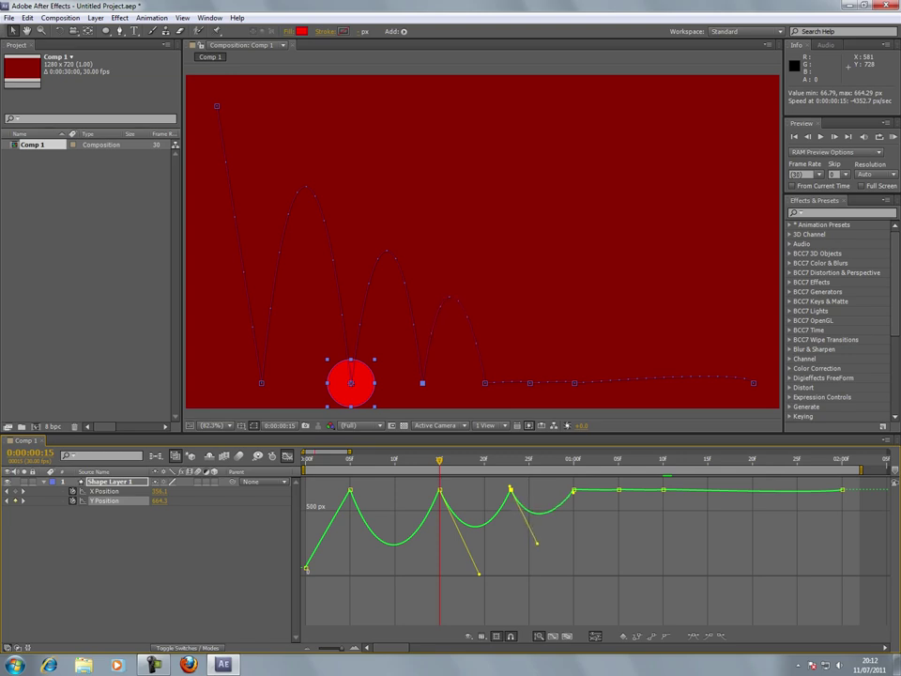
mouse_move(575, 490)
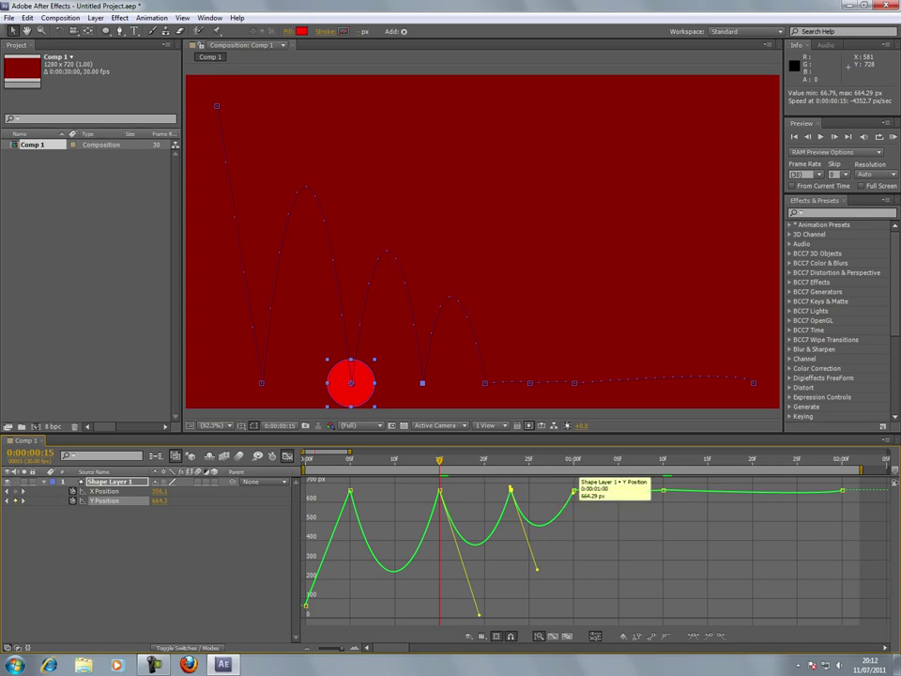
drag(575, 490, 597, 535)
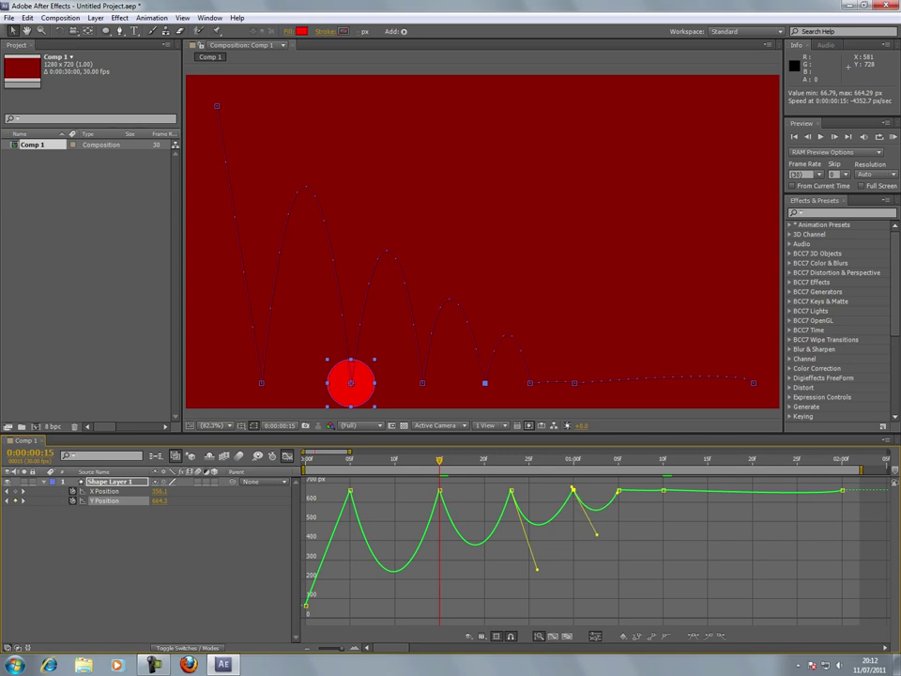
Step: Shape a smaller fifth bounce arc in the Y Position graph between 0:00:01:05 and 0:00:01:10
mouse_move(619, 490)
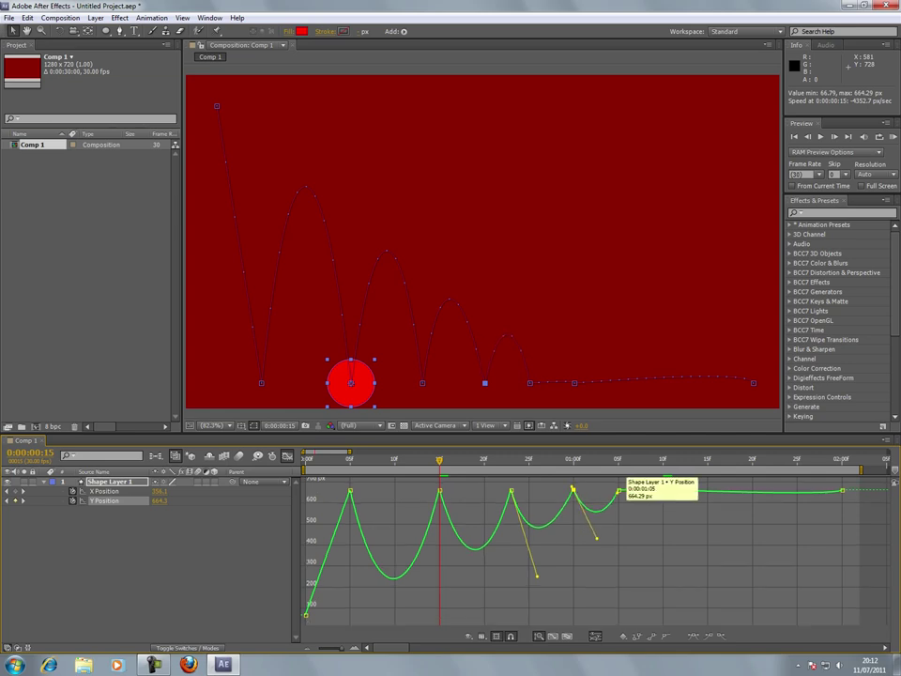
click(618, 489)
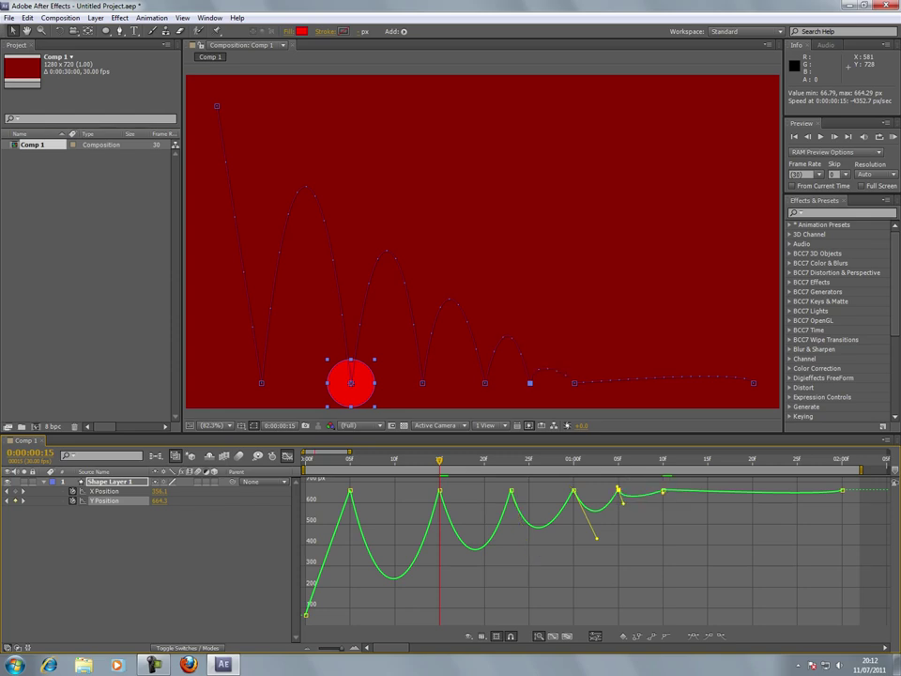
mouse_move(640, 512)
mouse_down()
mouse_move(640, 528)
mouse_move(636, 519)
mouse_up()
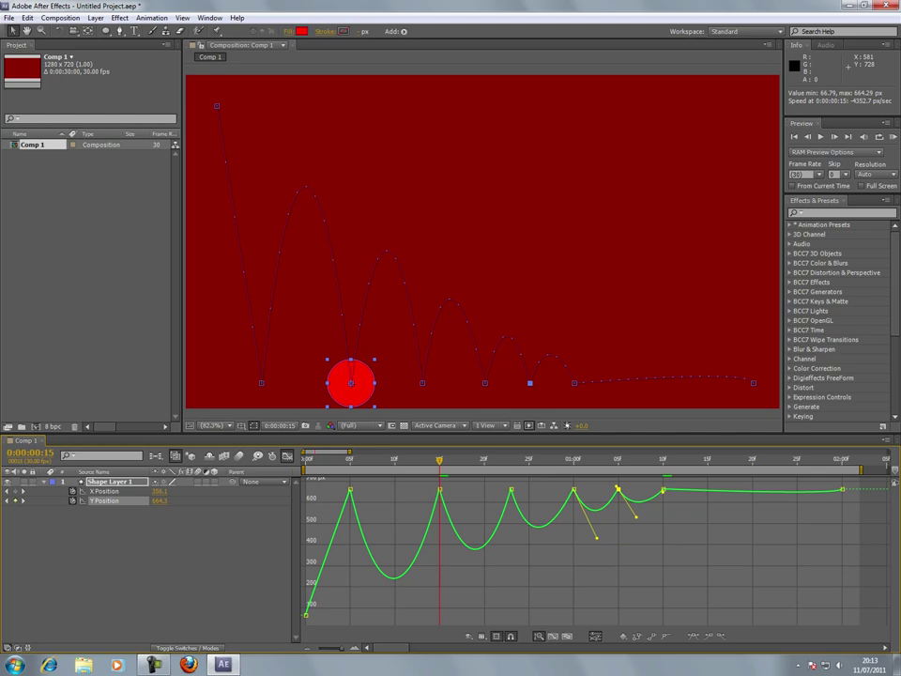
Step: Move the last Y Position keyframe to about 0:00:01:13 and curve the segment from 0:00:01:10 into a tiny final bounce
click(843, 489)
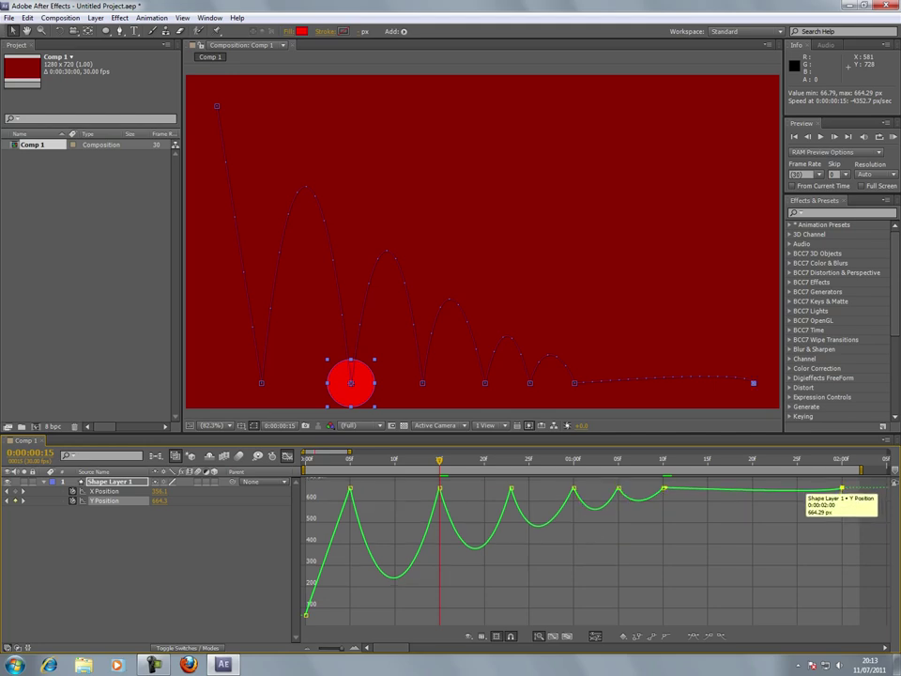
drag(843, 489, 691, 488)
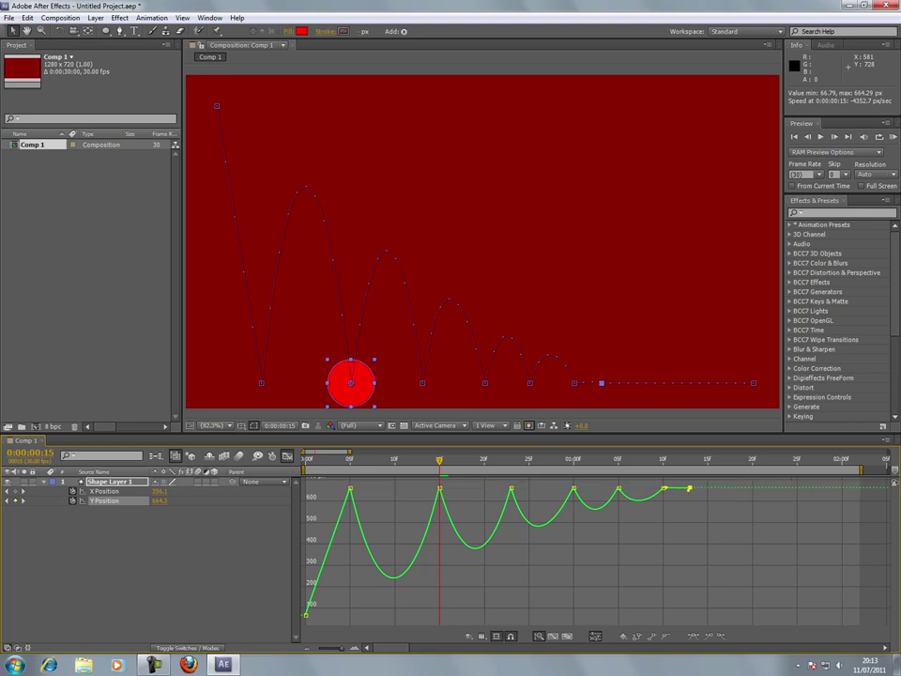
click(684, 521)
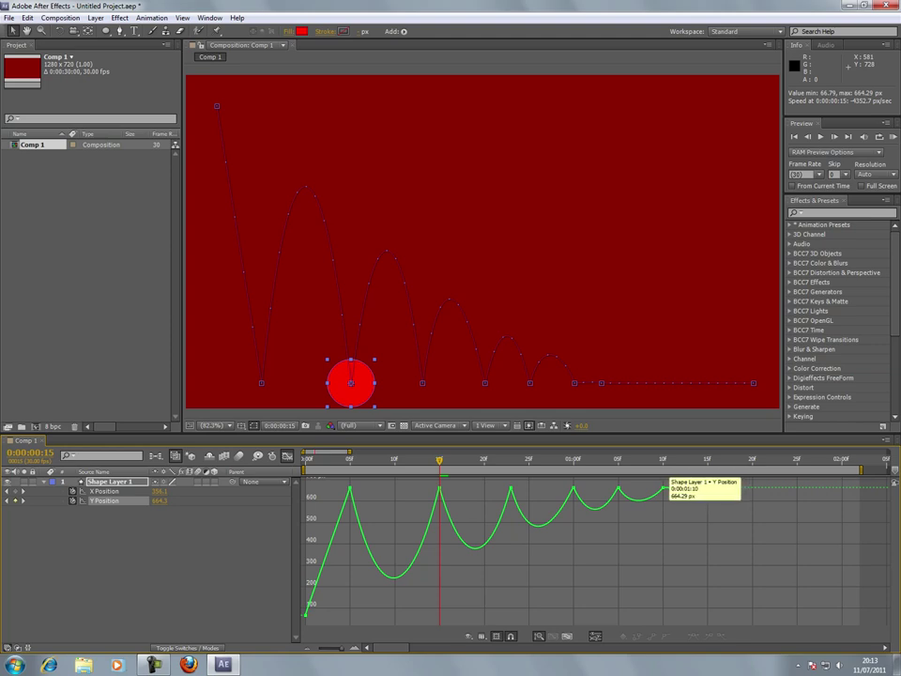
click(664, 488)
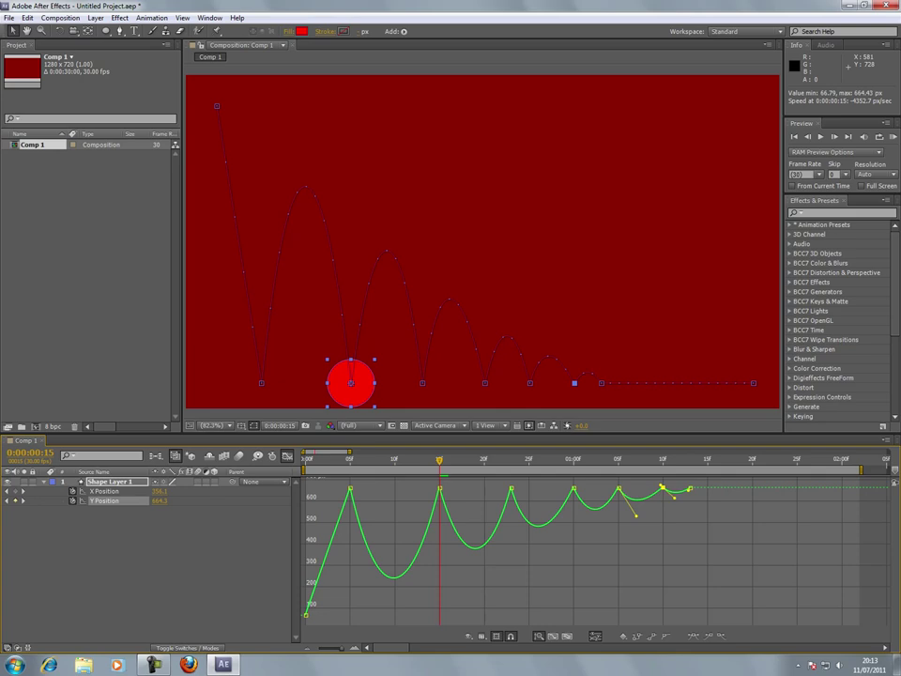
click(686, 526)
Step: Return to 0:00:00:00 and preview the bouncing circle, including with the layer deselected to hide its motion path
drag(440, 460, 306, 460)
key(space)
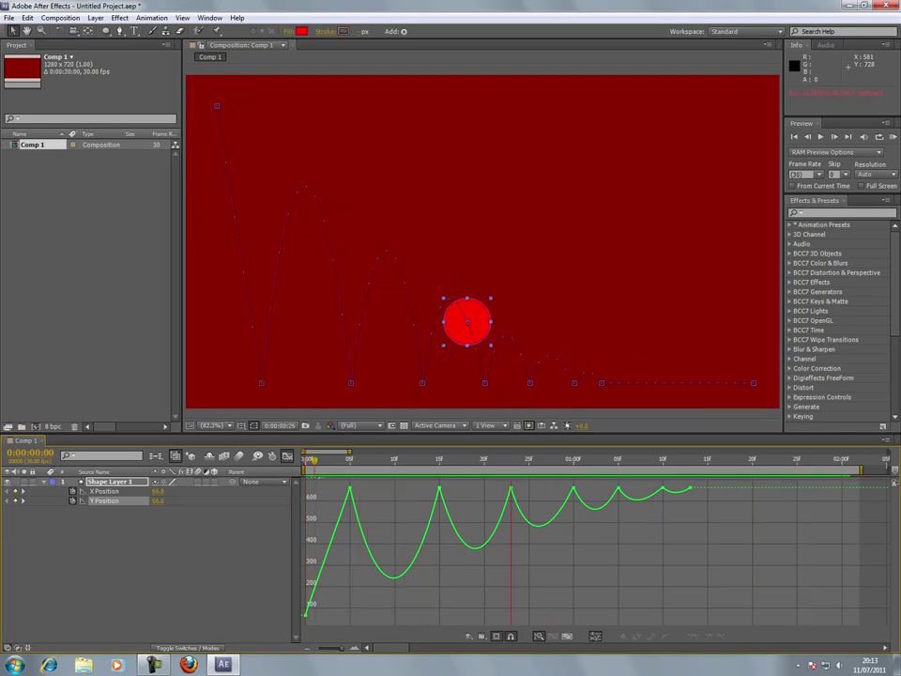
key(space)
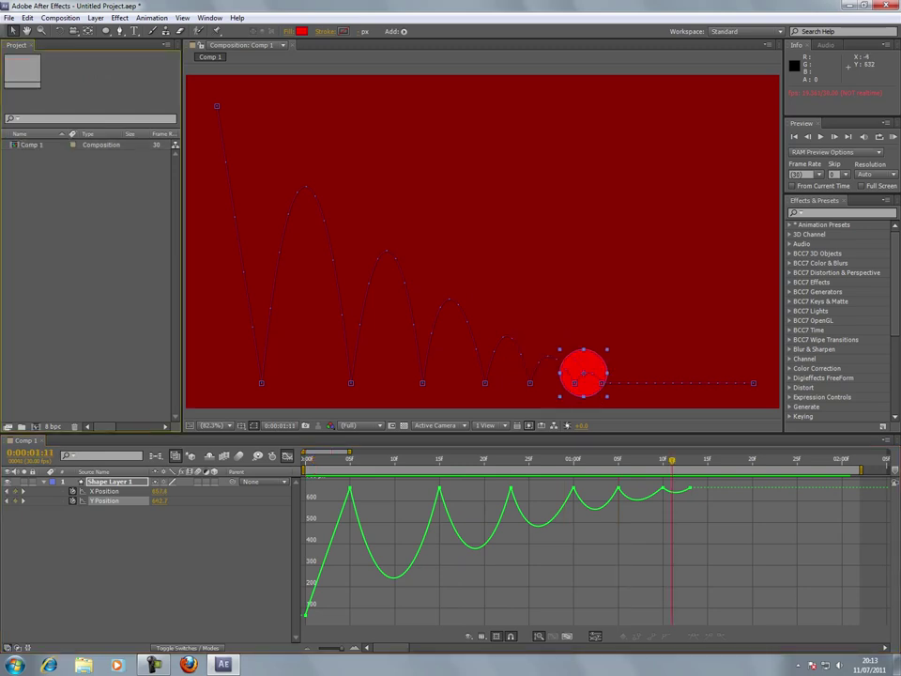
click(203, 354)
key(space)
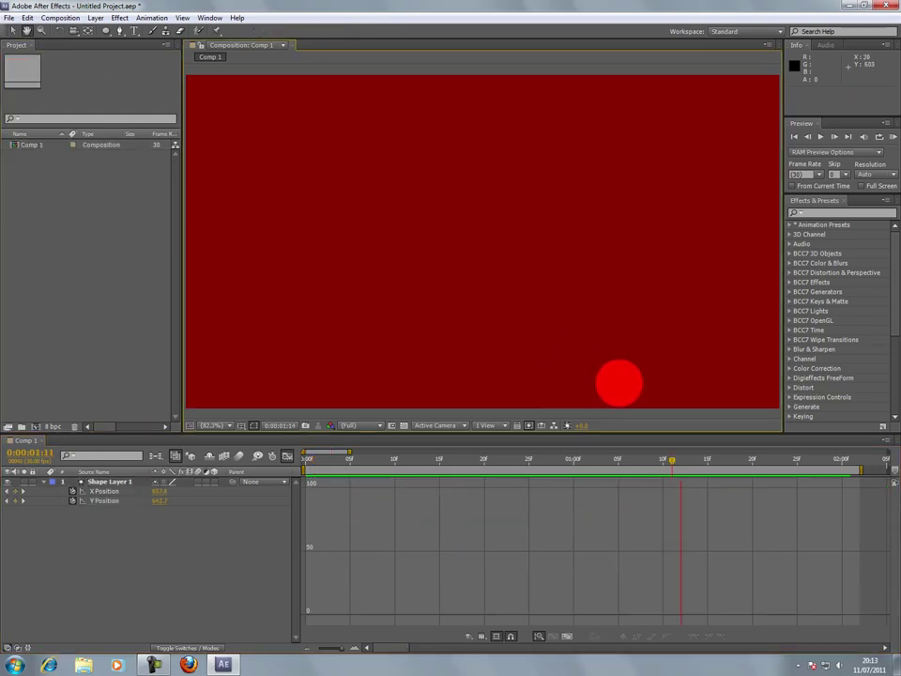